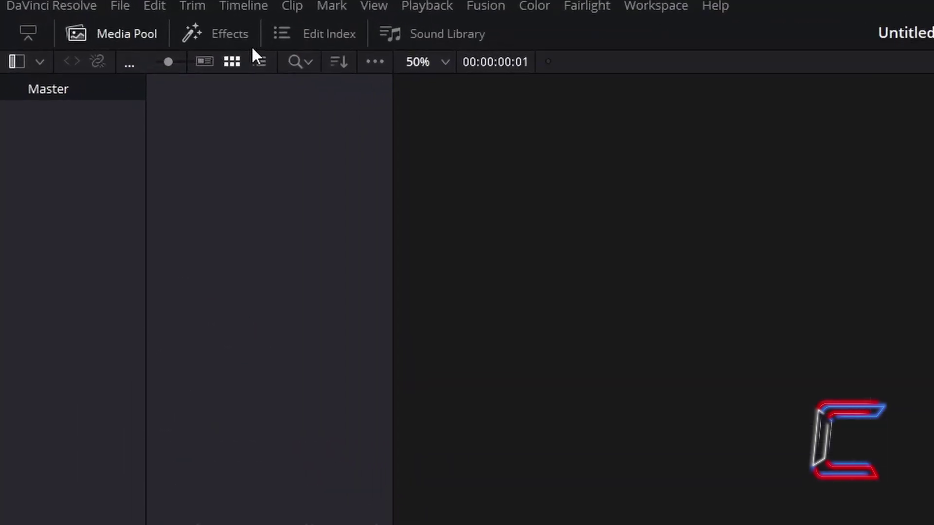
Drag a Fusion Composition from Toolbox > Effects onto the Video 1 track.
{"action": "left_click", "coordinate": [251, 46]}
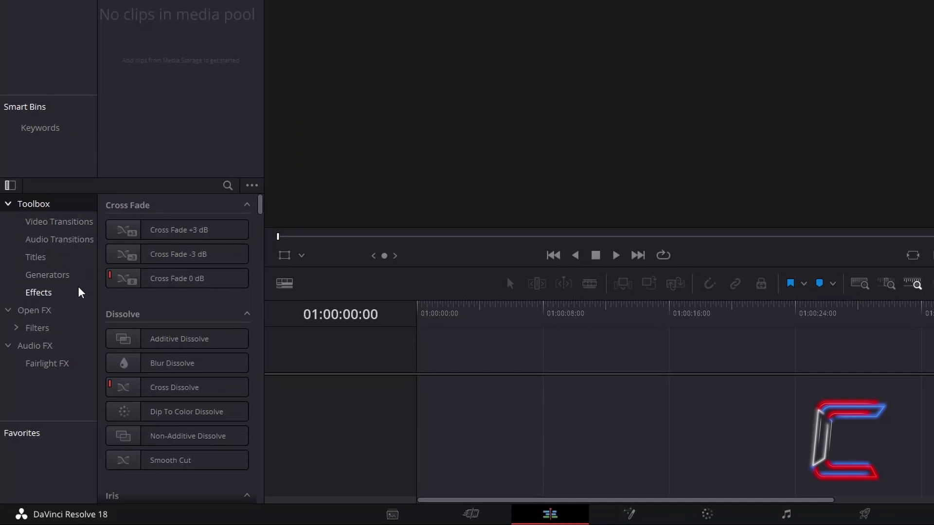
{"action": "left_click", "coordinate": [78, 288]}
{"action": "left_click", "coordinate": [220, 258]}
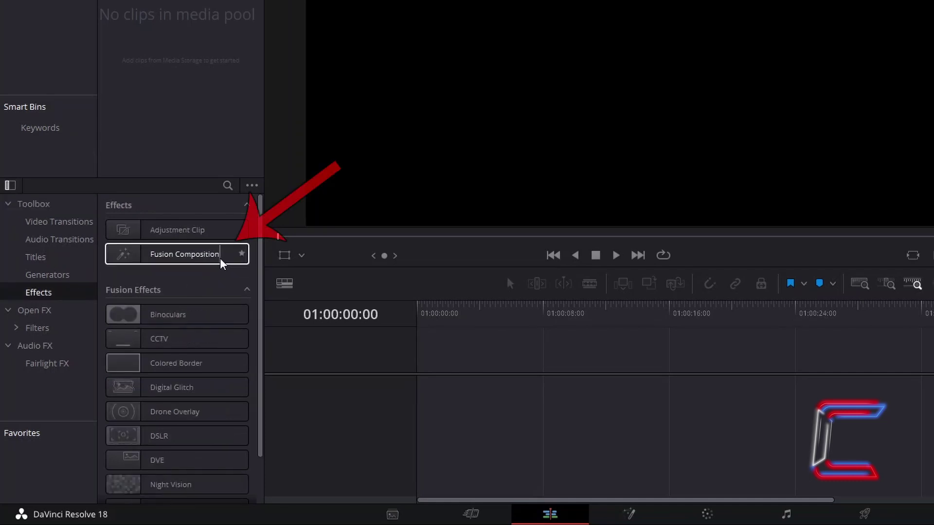
{"action": "left_click_drag", "start_coordinate": [220, 258], "coordinate": [421, 374]}
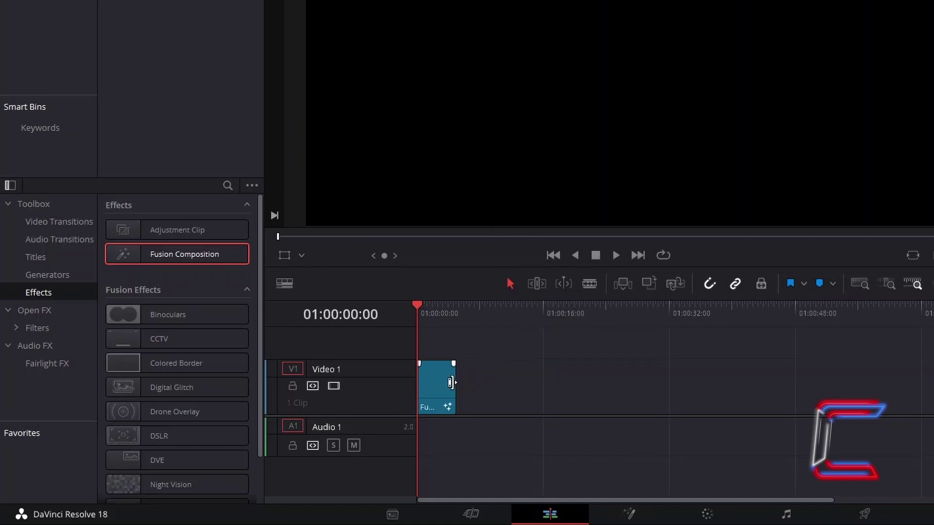
Extend the Fusion Composition clip to 10 seconds and zoom the timeline in on it.
{"action": "left_click_drag", "start_coordinate": [451, 383], "coordinate": [490, 379]}
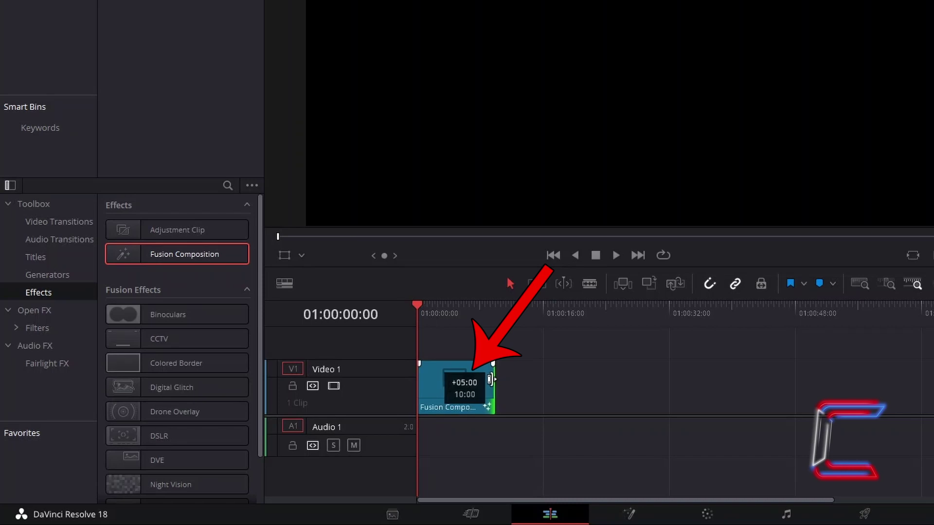
{"action": "left_click_drag", "start_coordinate": [490, 380], "coordinate": [490, 379]}
{"action": "key", "text": "ctrl+equal"}
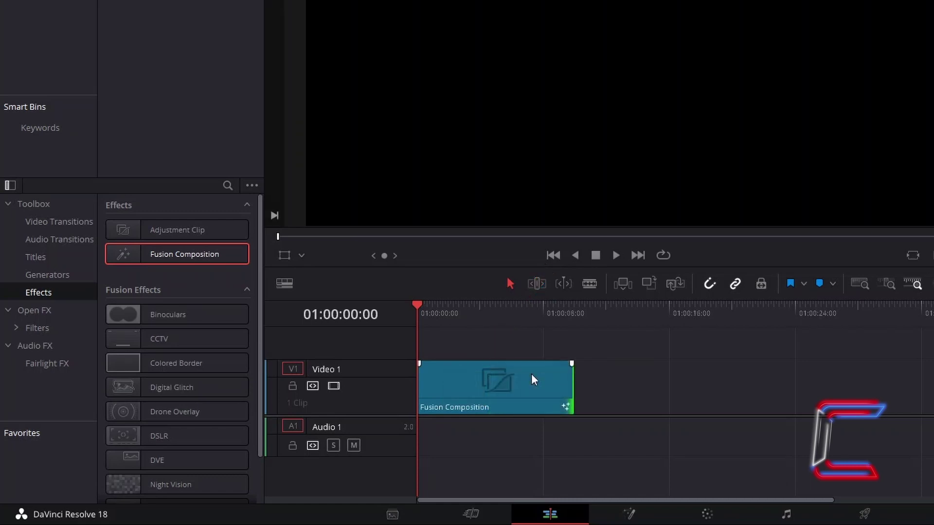
Open the clip in the Fusion page, add an Ellipse node, and show it in the right viewer.
{"action": "right_click", "coordinate": [534, 379]}
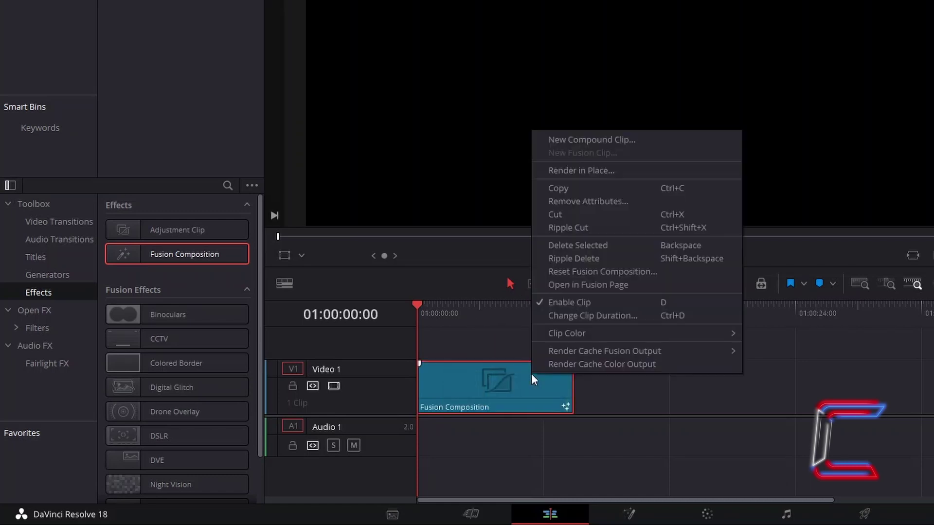
{"action": "left_click", "coordinate": [640, 287]}
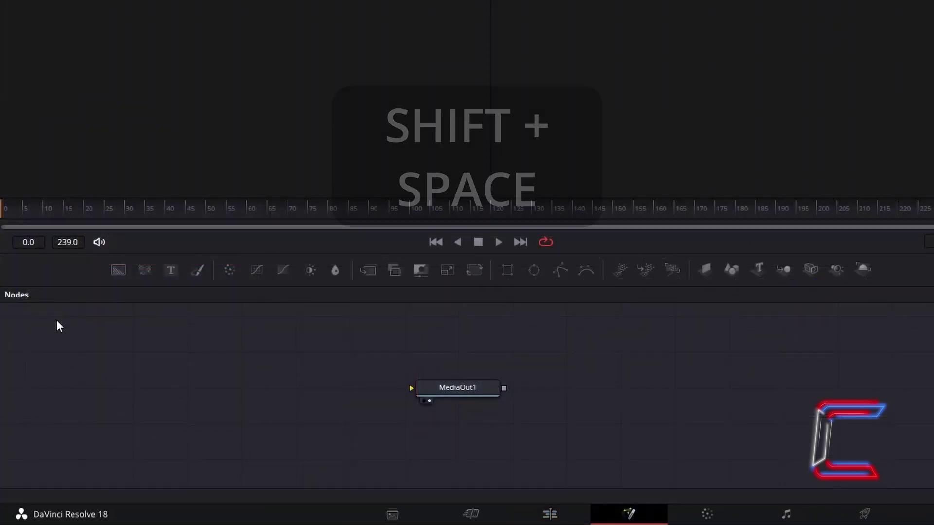
{"action": "key", "text": "shift+space"}
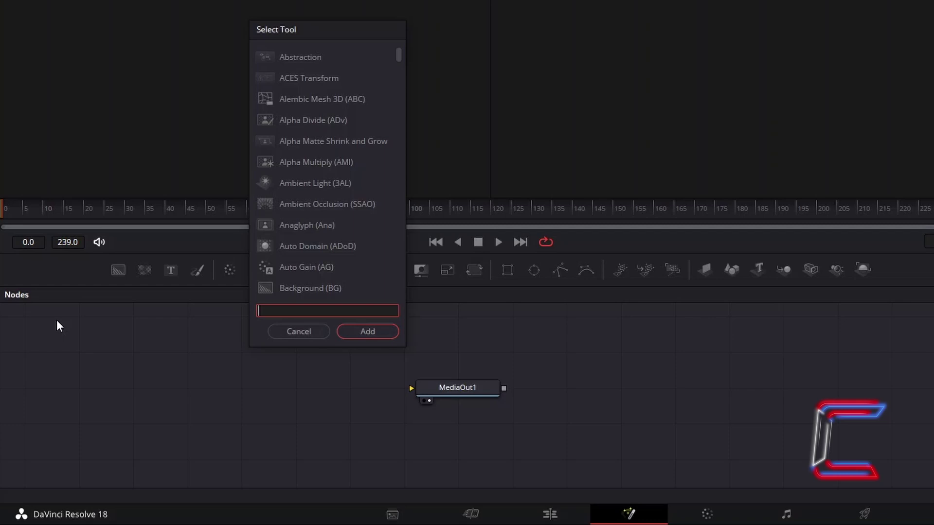
{"action": "type", "text": "Ellipse"}
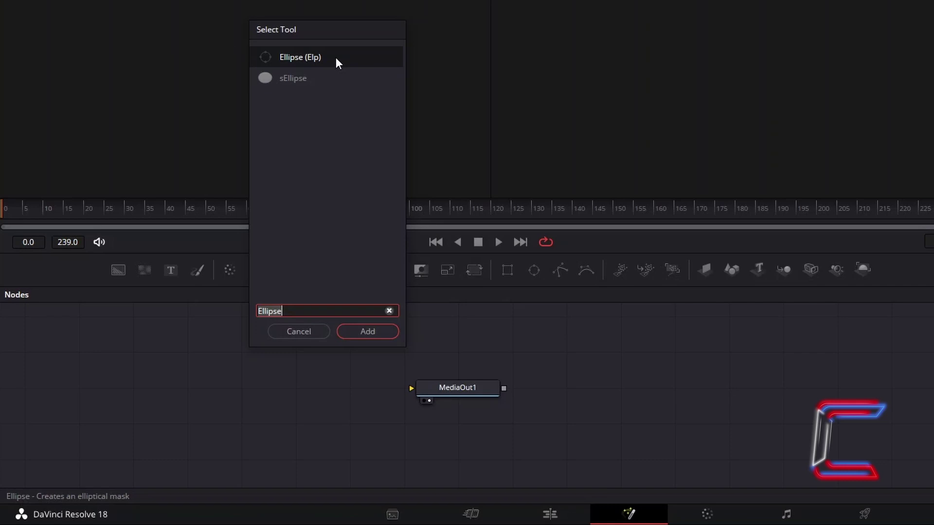
{"action": "left_click", "coordinate": [384, 333]}
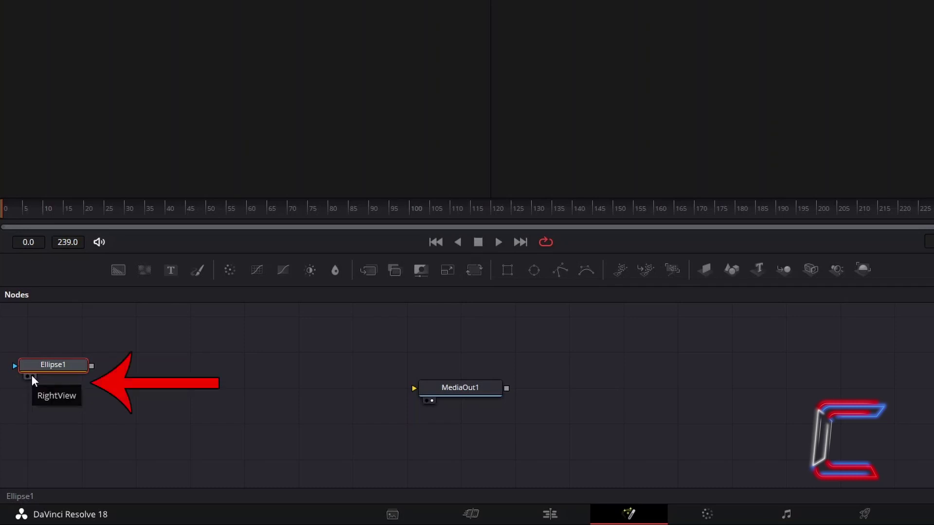
{"action": "left_click", "coordinate": [32, 375]}
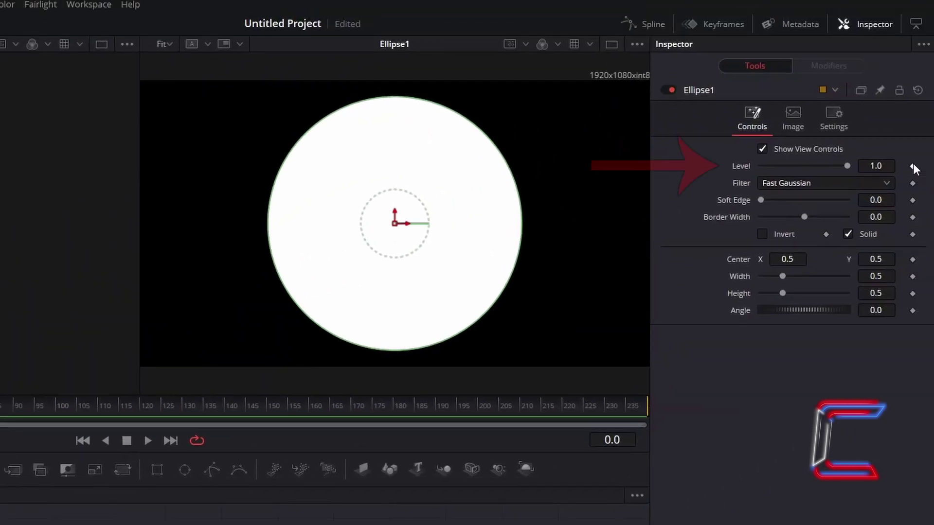
Set Ellipse1's Level to 0.65 and its Soft Edge to 0.035.
{"action": "left_click", "coordinate": [893, 165]}
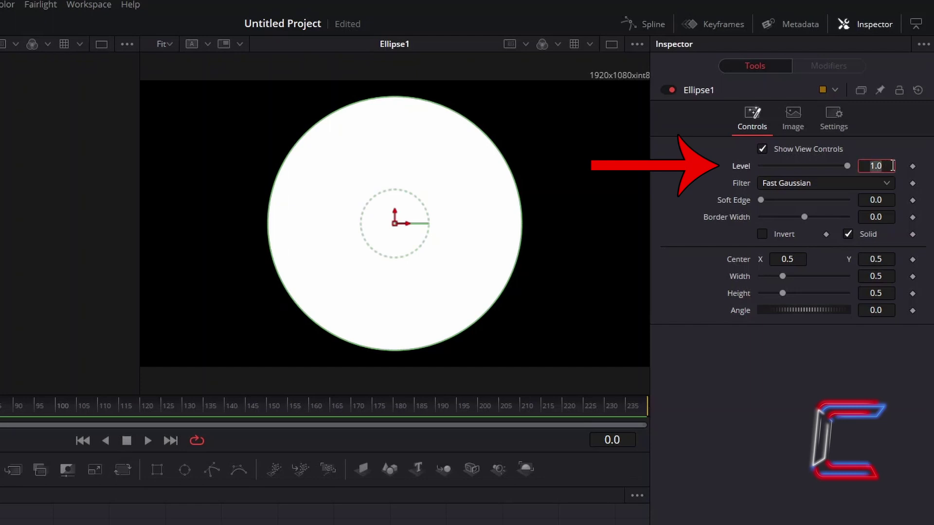
{"action": "key", "text": "BackSpace"}
{"action": "key", "text": "BackSpace"}
{"action": "key", "text": "BackSpace"}
{"action": "type", "text": ".65"}
{"action": "key", "text": "Tab"}
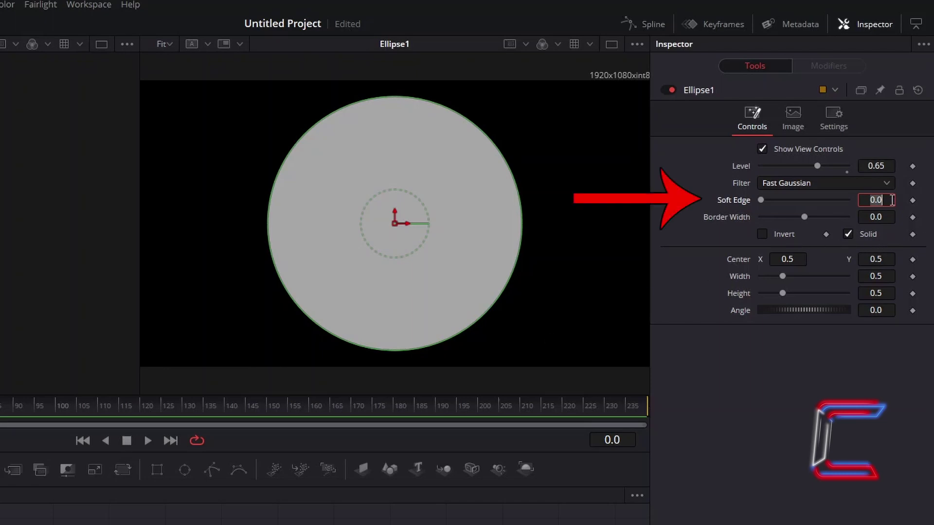
{"action": "type", "text": "0.035"}
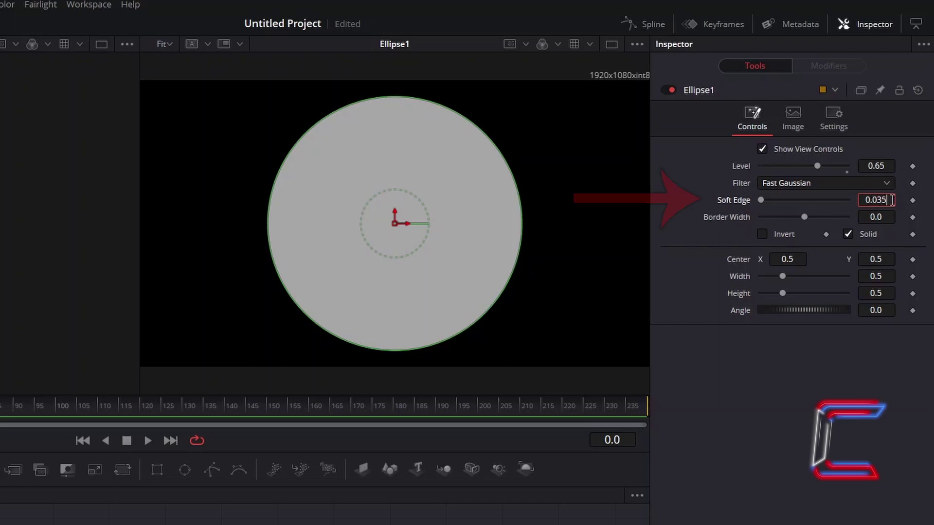
{"action": "key", "text": "Tab"}
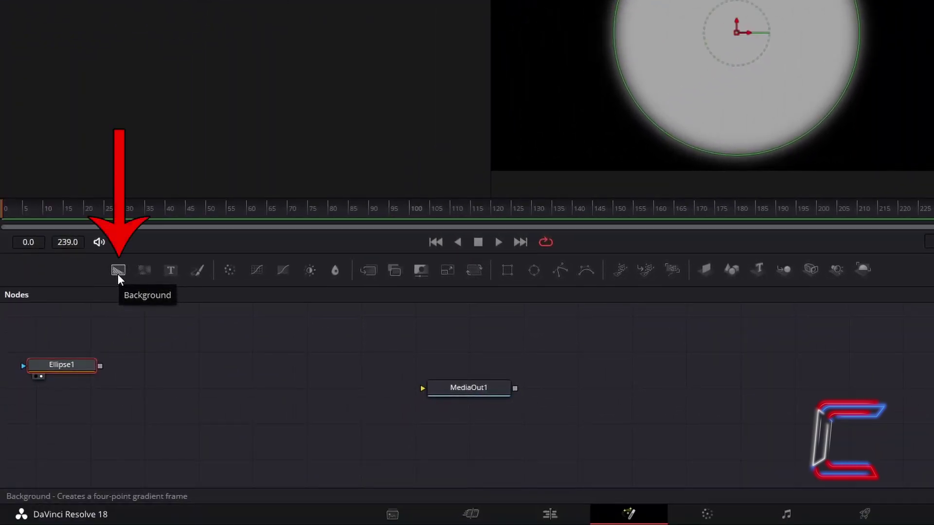
Add a Background node using Ellipse1 as its effect mask, and view it.
{"action": "left_click", "coordinate": [118, 273]}
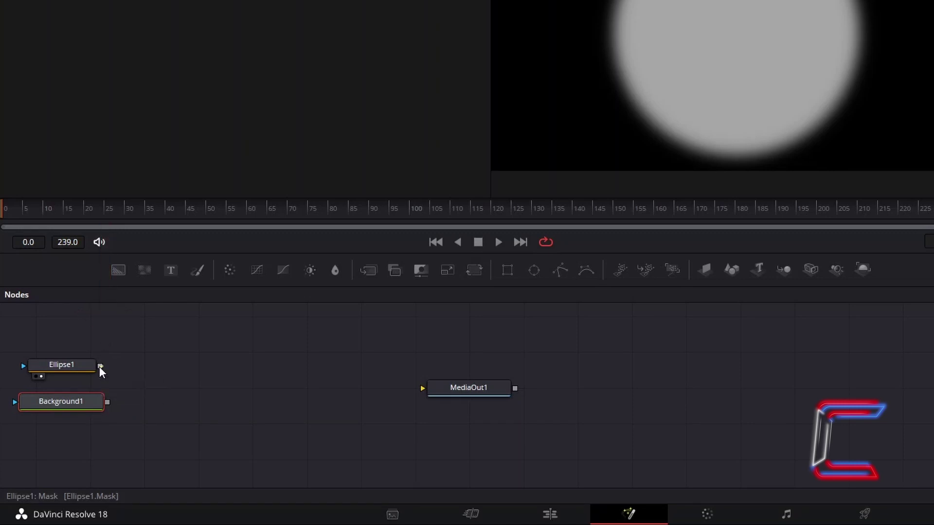
{"action": "left_click_drag", "start_coordinate": [100, 367], "coordinate": [15, 402]}
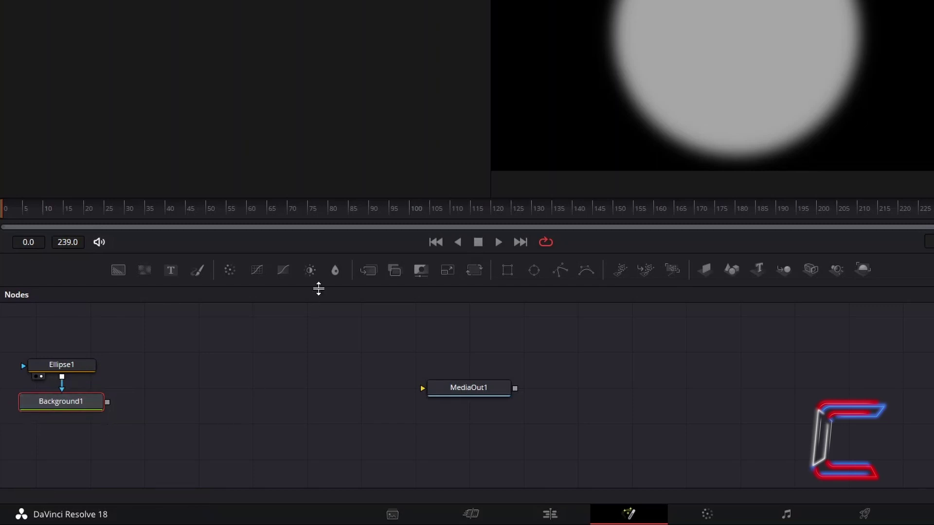
{"action": "key", "text": "2"}
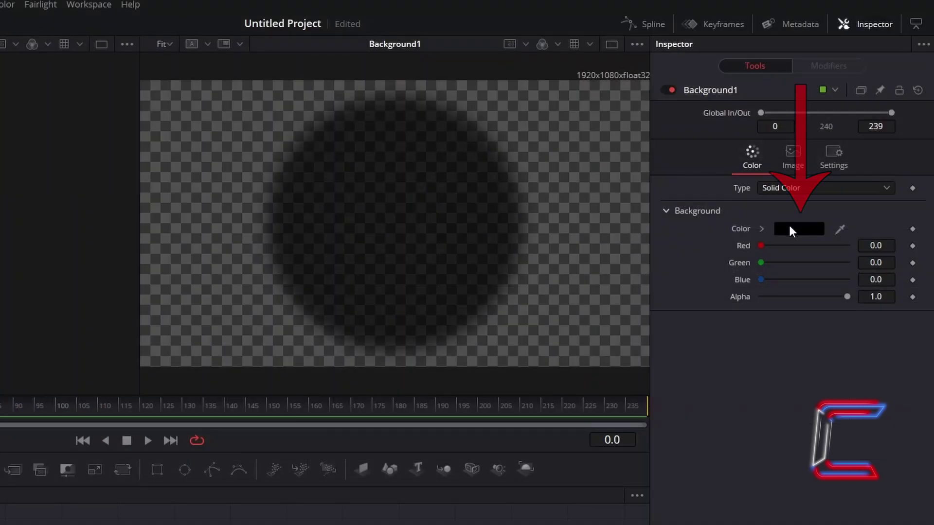
Give Background1 the gold colour #c9971a with Alpha 0.5.
{"action": "left_click", "coordinate": [789, 227]}
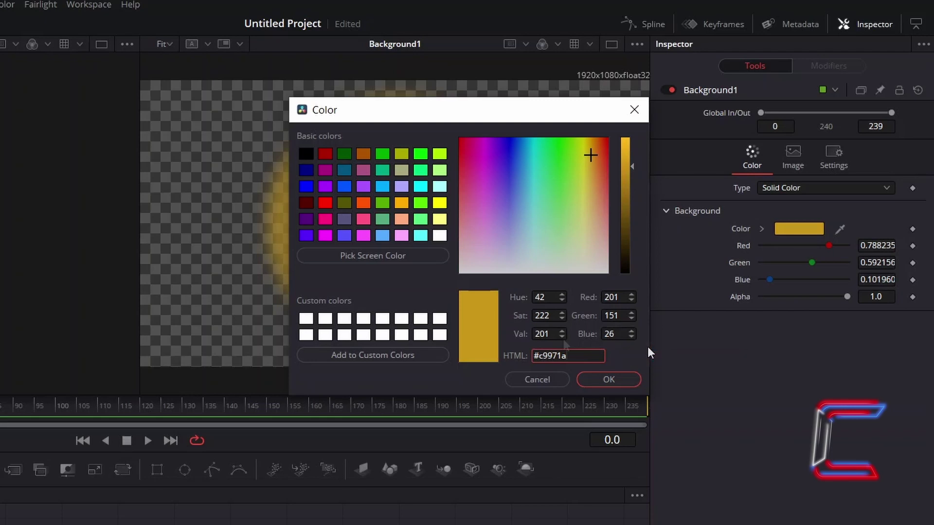
{"action": "left_click", "coordinate": [609, 380]}
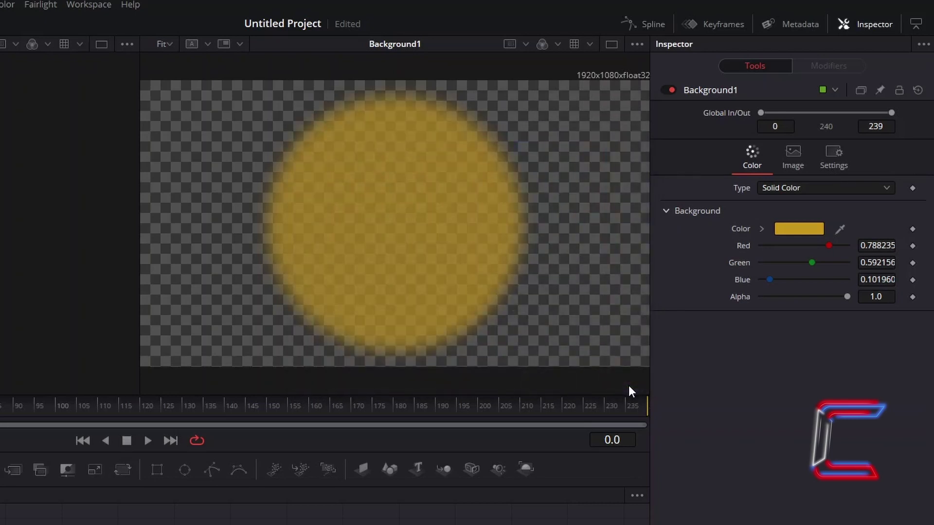
{"action": "left_click", "coordinate": [895, 298]}
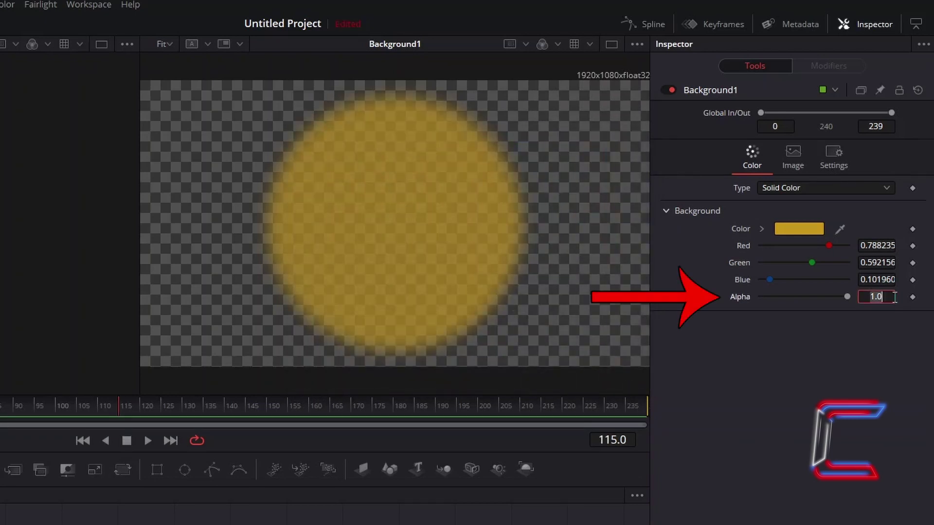
{"action": "type", "text": "0.5"}
{"action": "key", "text": "Return"}
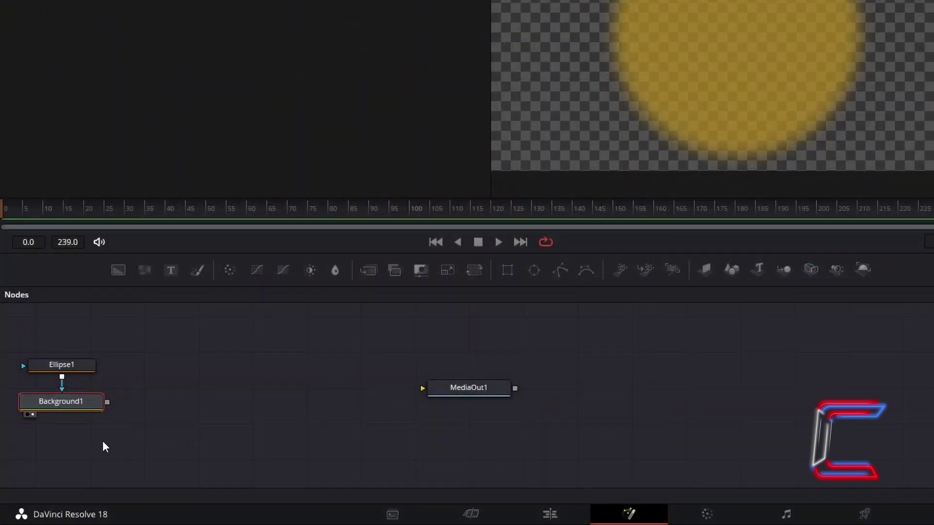
Add a Soft Glow node after Background1, view it, and set its Gain to 1.0.
{"action": "key", "text": "shift+space"}
{"action": "type", "text": "soft glow"}
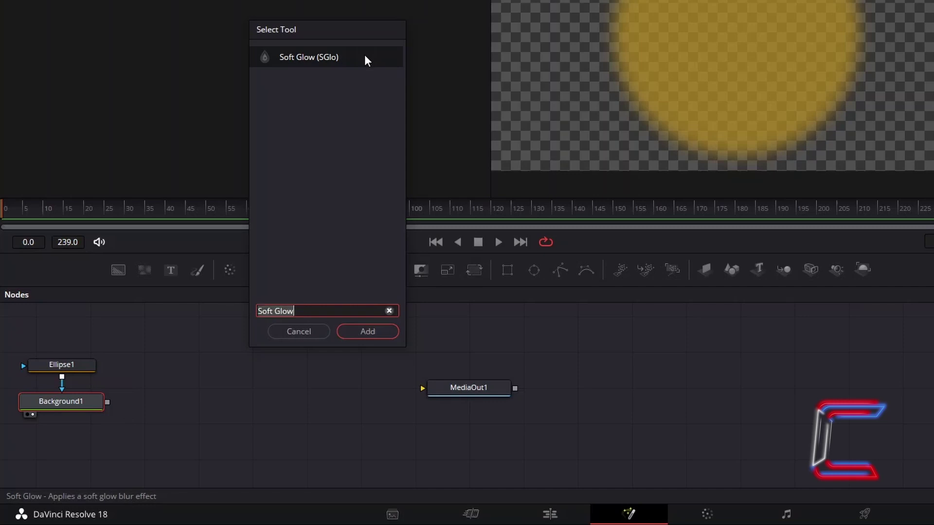
{"action": "left_click", "coordinate": [368, 332]}
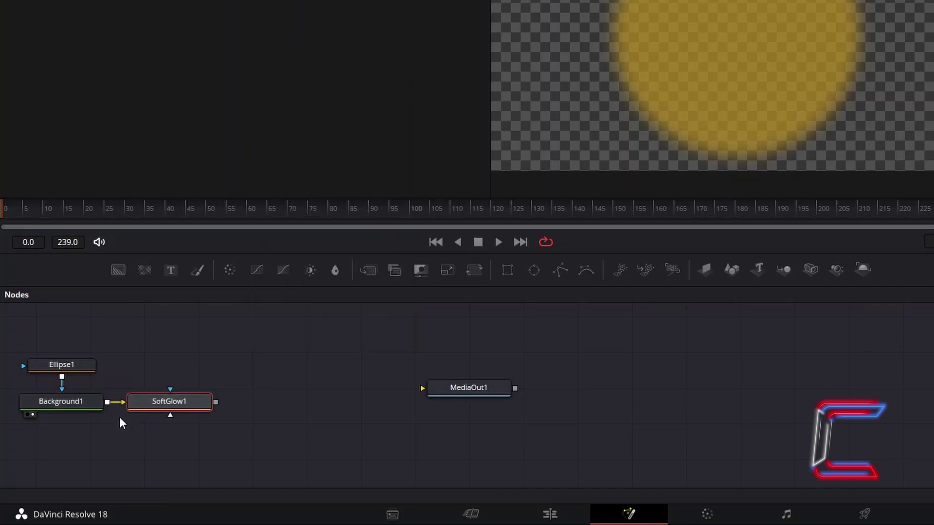
{"action": "left_click", "coordinate": [141, 415]}
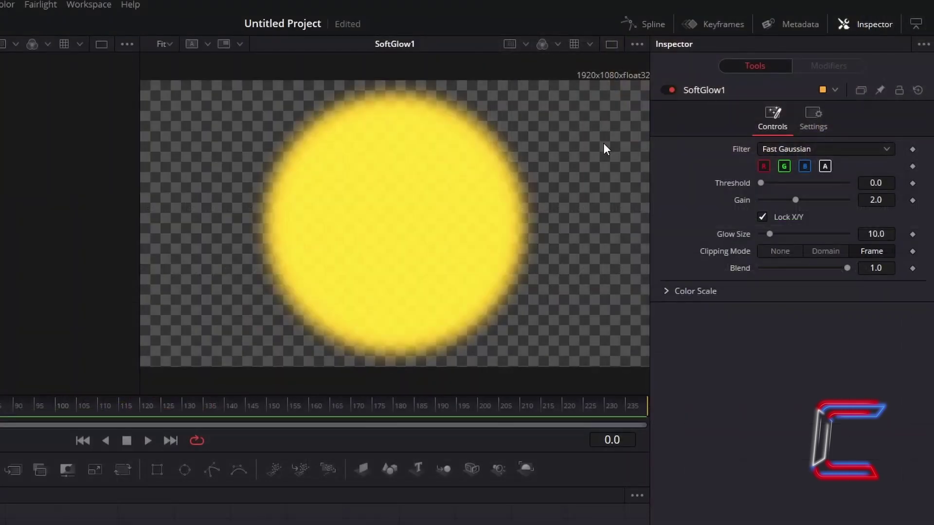
{"action": "left_click", "coordinate": [885, 200]}
{"action": "type", "text": "1"}
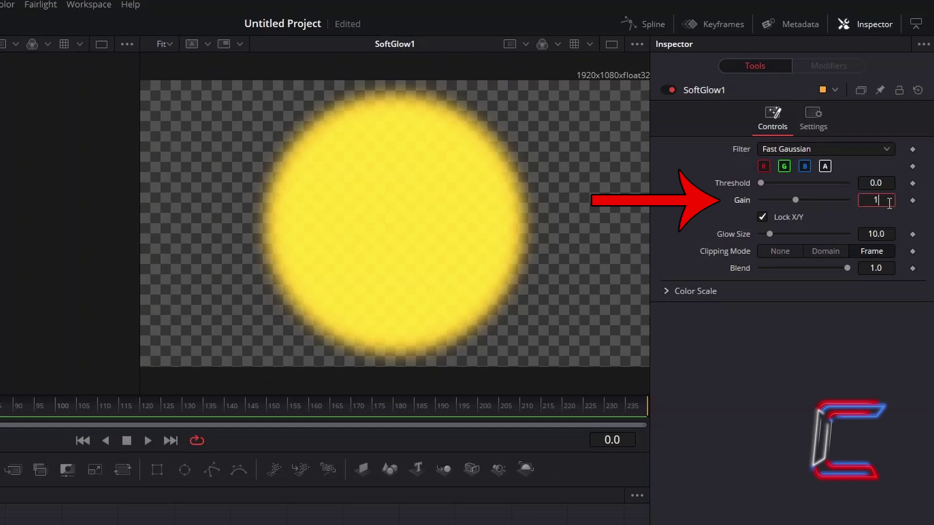
{"action": "key", "text": "Tab"}
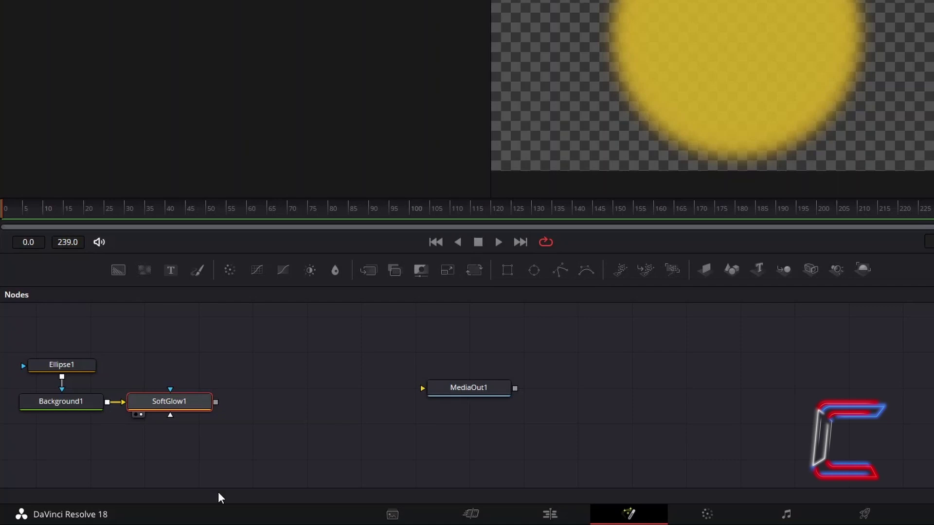
Add a Light Rays node after SoftGlow1.
{"action": "key", "text": "shift+space"}
{"action": "type", "text": "Light Rays"}
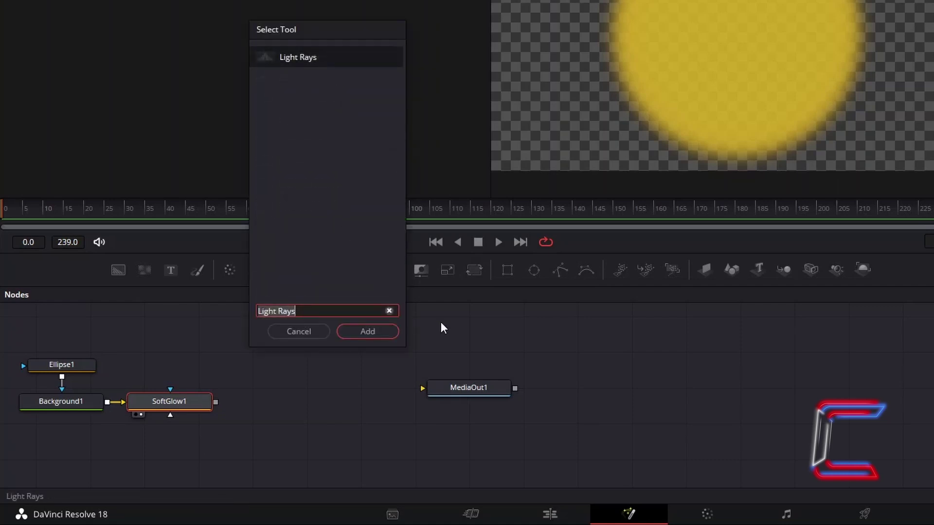
{"action": "left_click", "coordinate": [385, 328]}
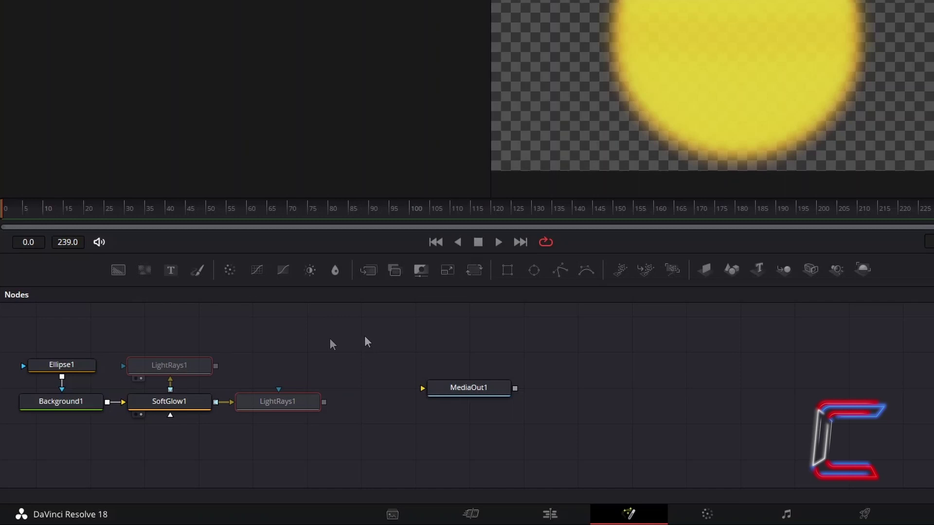
Add a separate, unconnected pEmitter node to the graph.
{"action": "left_click", "coordinate": [271, 358]}
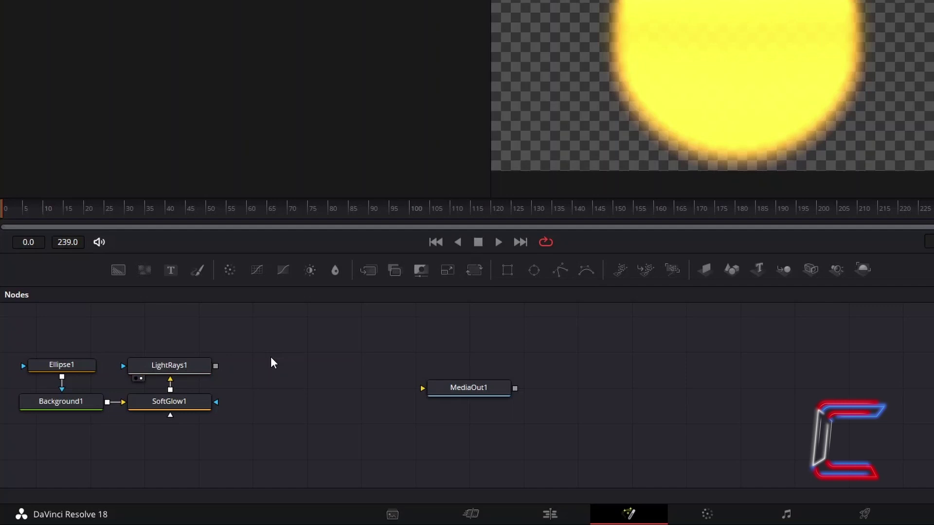
{"action": "key", "text": "shift+space"}
{"action": "type", "text": "pEmitter"}
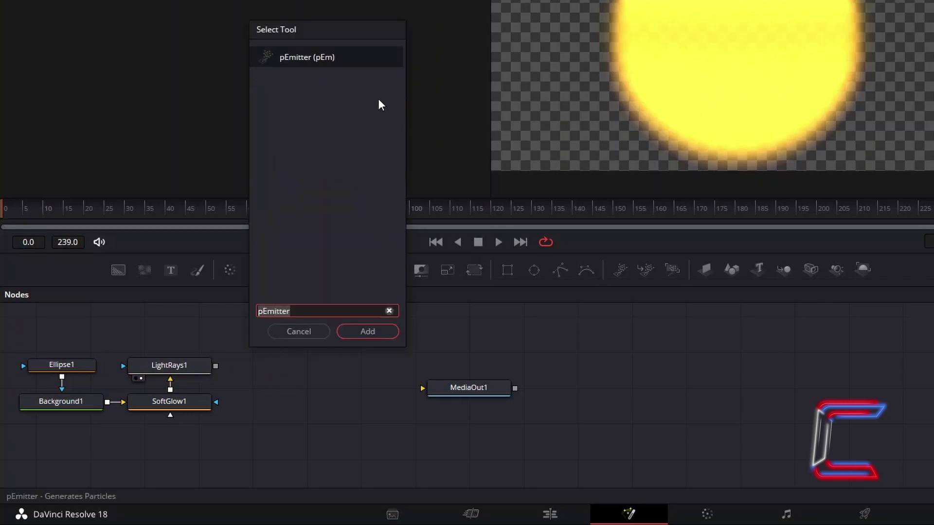
{"action": "left_click", "coordinate": [387, 331]}
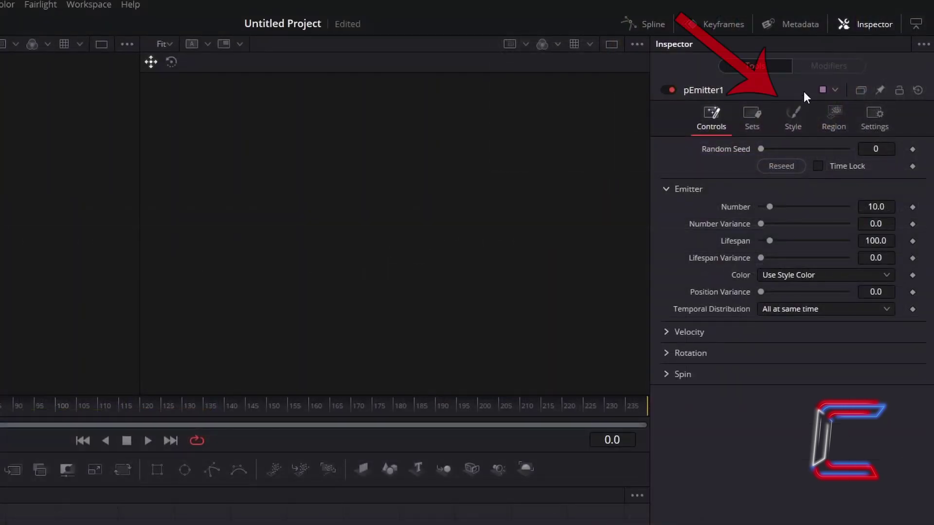
Set pEmitter1's particle Style to Bitmap and feed LightRays1 in as its image.
{"action": "left_click", "coordinate": [803, 106]}
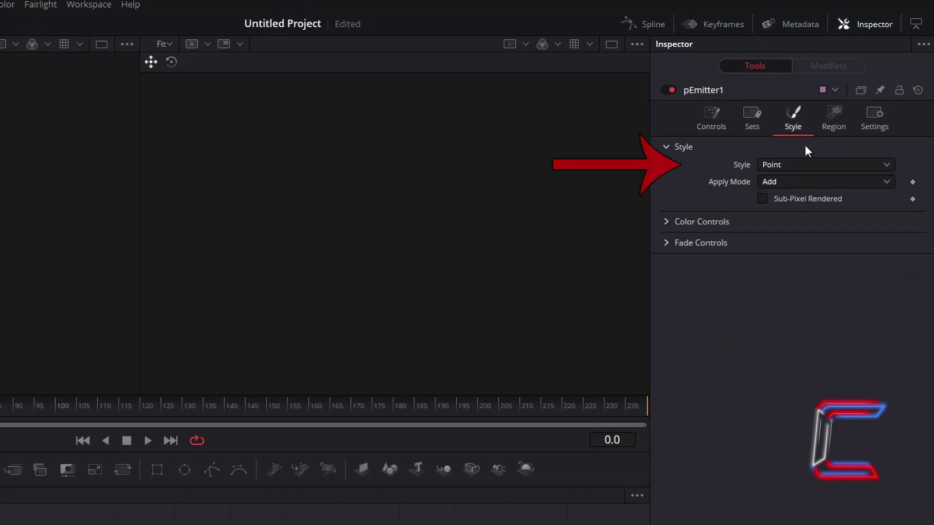
{"action": "left_click", "coordinate": [806, 165]}
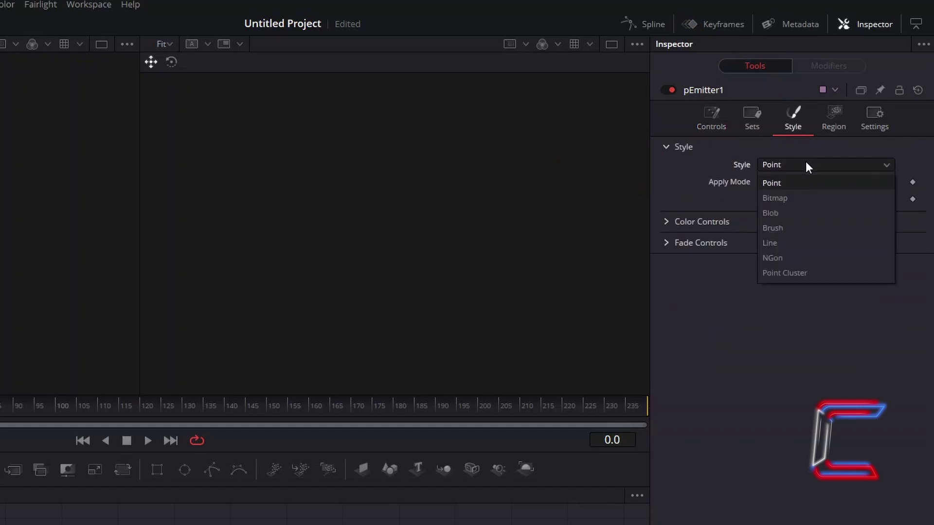
{"action": "left_click", "coordinate": [798, 197]}
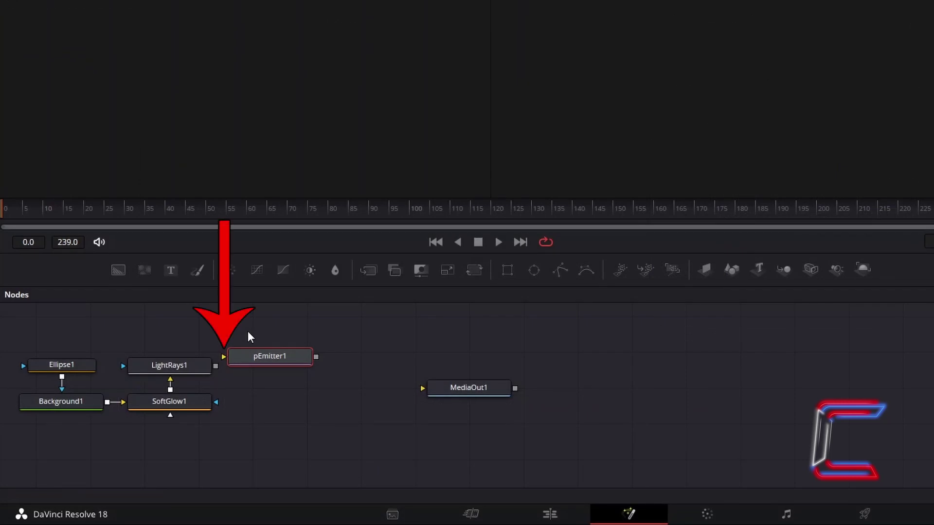
{"action": "mouse_move", "coordinate": [243, 357]}
{"action": "left_mouse_down"}
{"action": "mouse_move", "coordinate": [256, 366]}
{"action": "mouse_move", "coordinate": [225, 366]}
{"action": "mouse_move", "coordinate": [237, 365]}
{"action": "left_mouse_up"}
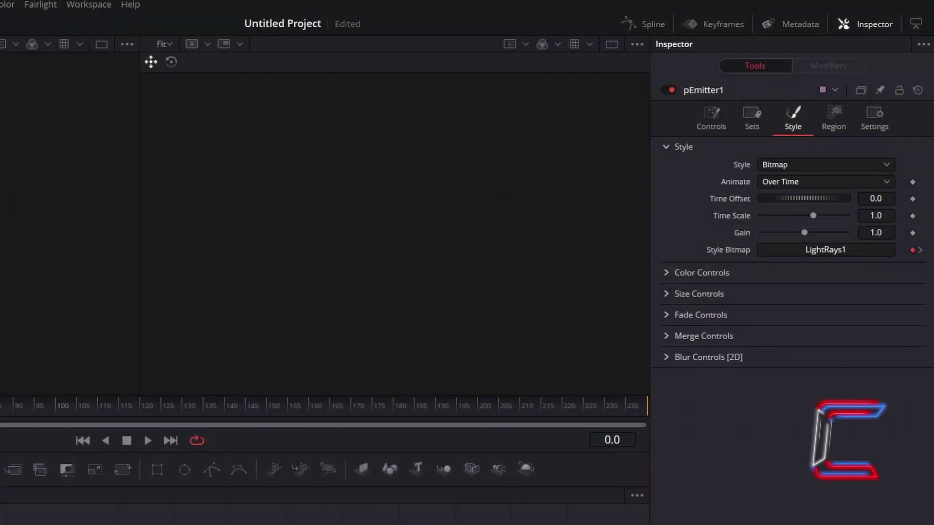
Set pEmitter1's Number to 0.69 and Lifespan to 150.
{"action": "left_click", "coordinate": [722, 111]}
{"action": "left_click", "coordinate": [892, 206]}
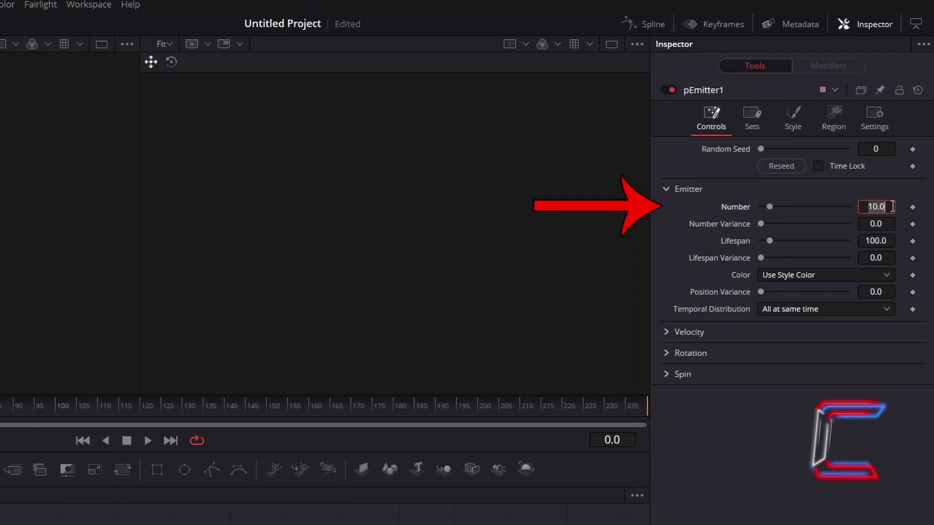
{"action": "type", "text": "0."}
{"action": "type", "text": "9"}
{"action": "key", "text": "Tab"}
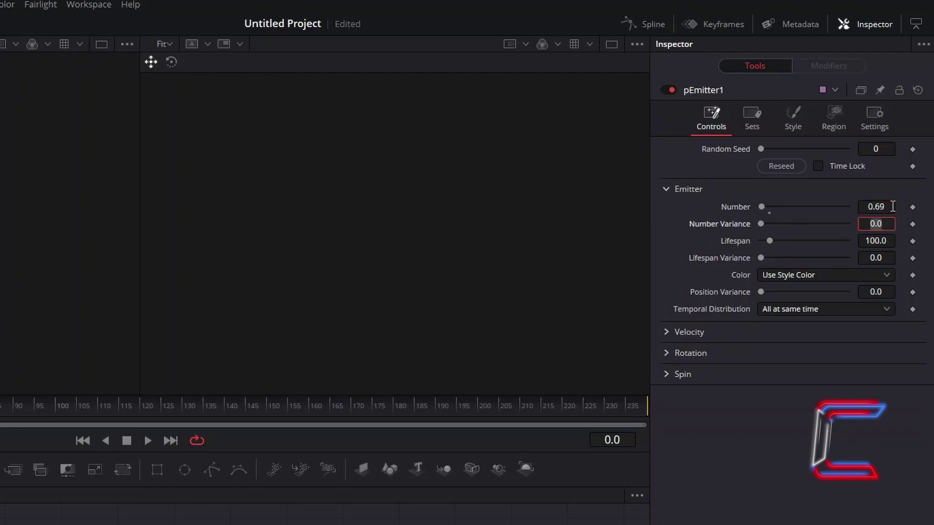
{"action": "left_click", "coordinate": [886, 241]}
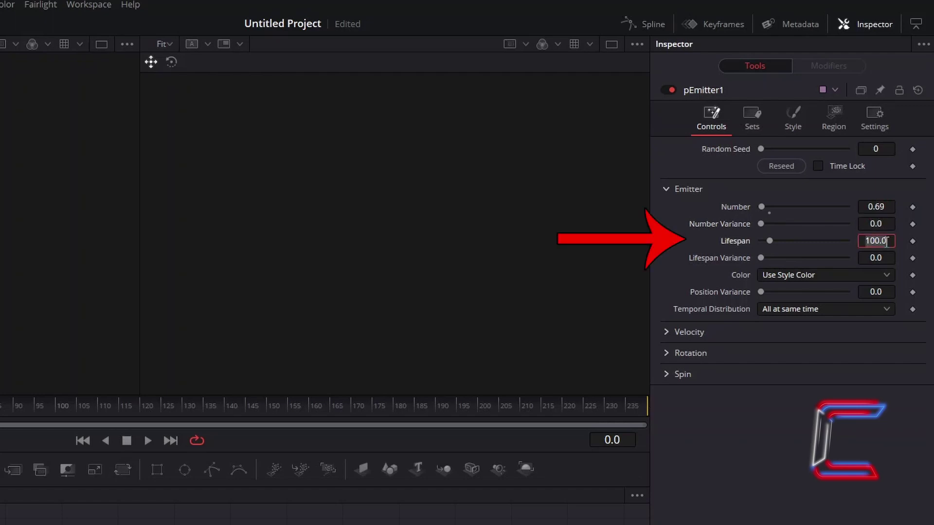
{"action": "type", "text": "150"}
{"action": "key", "text": "Tab"}
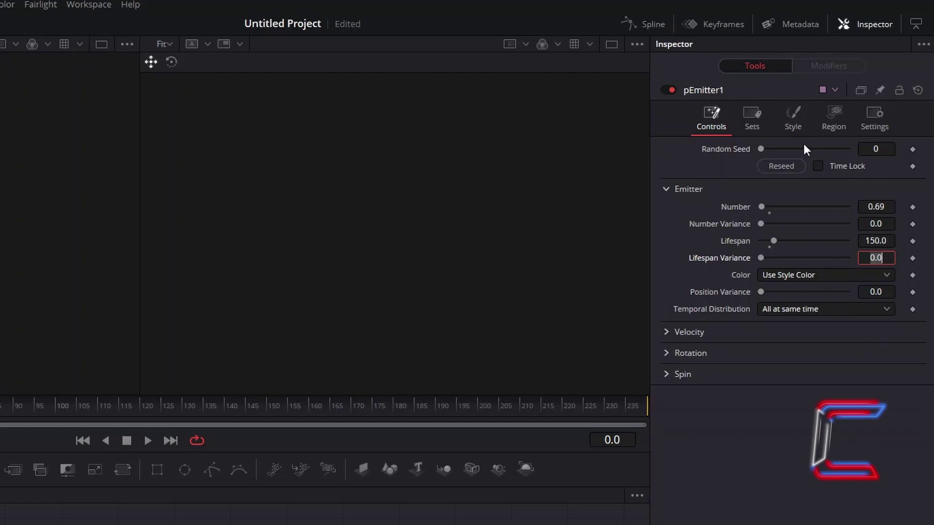
Give pEmitter1's particles Size 0.12 and Size Variance 0.3 in Size Controls.
{"action": "left_click", "coordinate": [802, 123]}
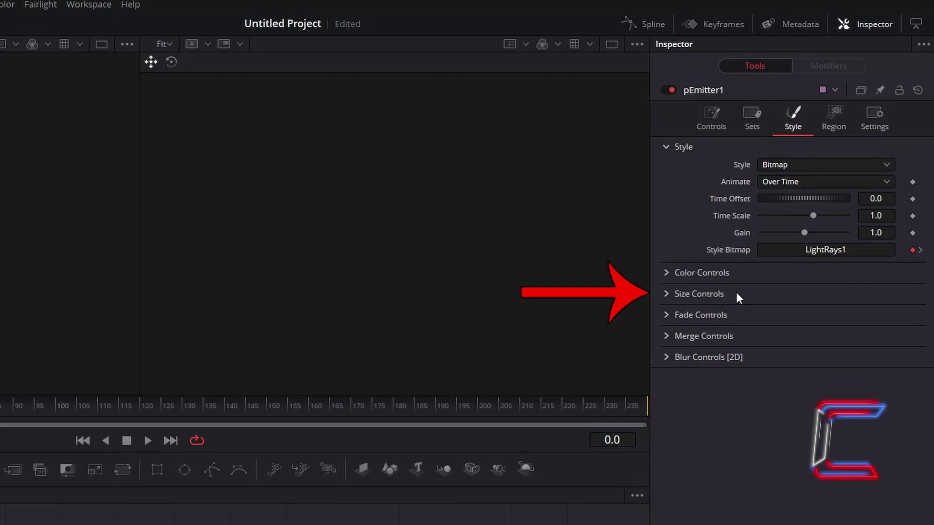
{"action": "left_click", "coordinate": [722, 293]}
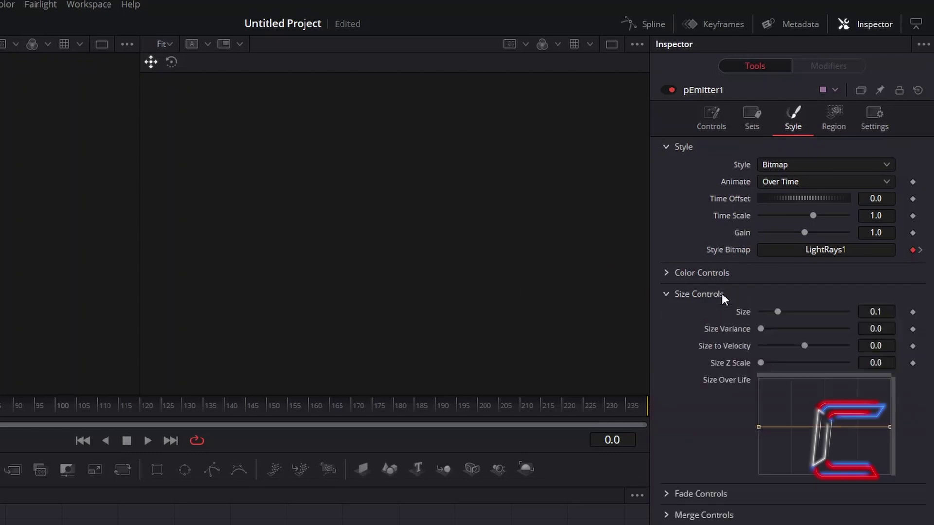
{"action": "left_click", "coordinate": [893, 313]}
{"action": "type", "text": "0.12"}
{"action": "key", "text": "Tab"}
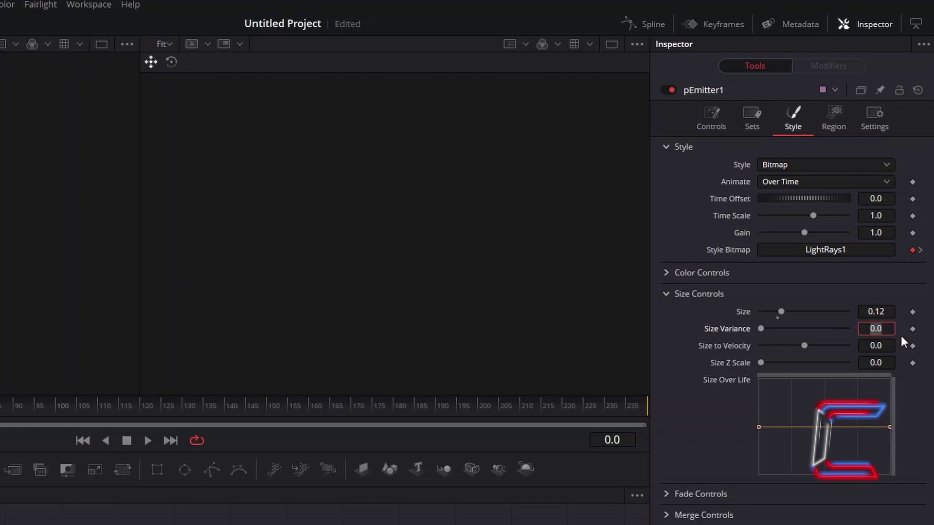
{"action": "type", "text": "0.3"}
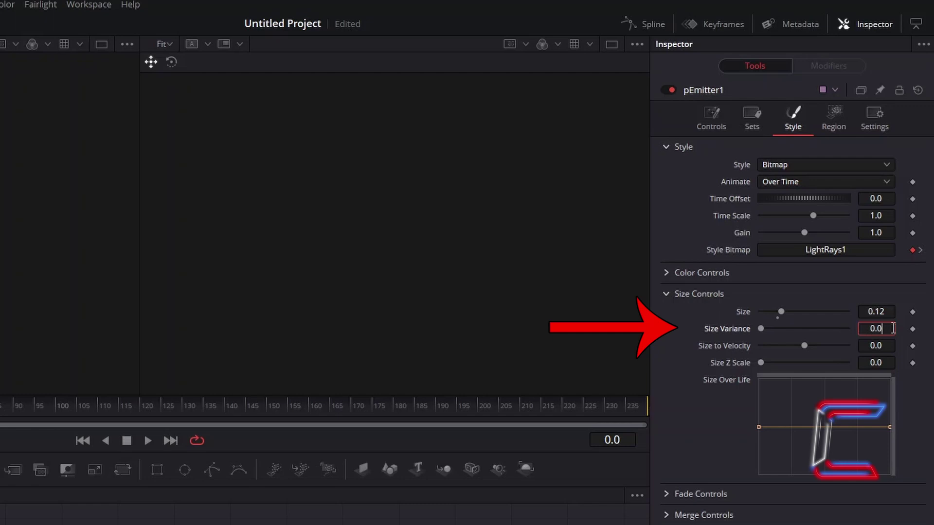
{"action": "key", "text": "Tab"}
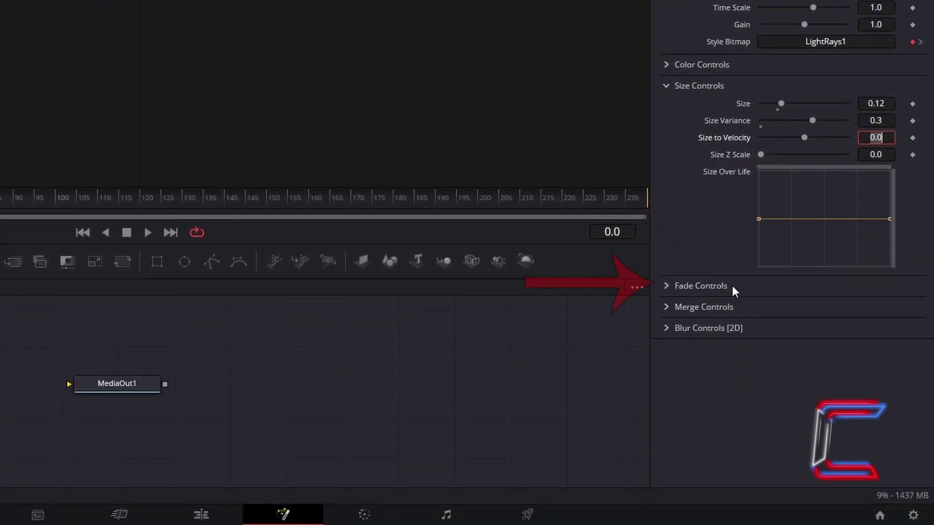
Set the particle Fade Controls to In 0.45 and Out 0.55.
{"action": "left_click", "coordinate": [731, 286]}
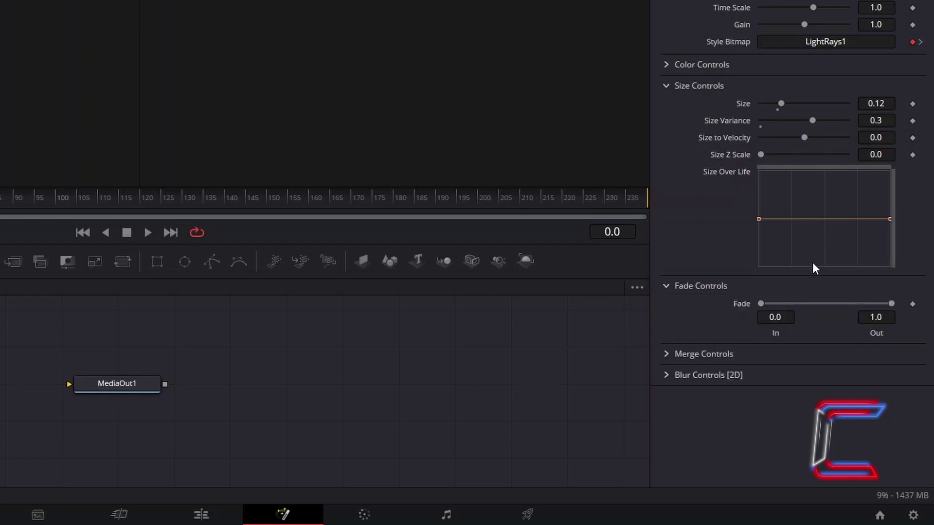
{"action": "left_click", "coordinate": [791, 317]}
{"action": "key", "text": "BackSpace"}
{"action": "key", "text": "BackSpace"}
{"action": "key", "text": "BackSpace"}
{"action": "type", "text": "0.45"}
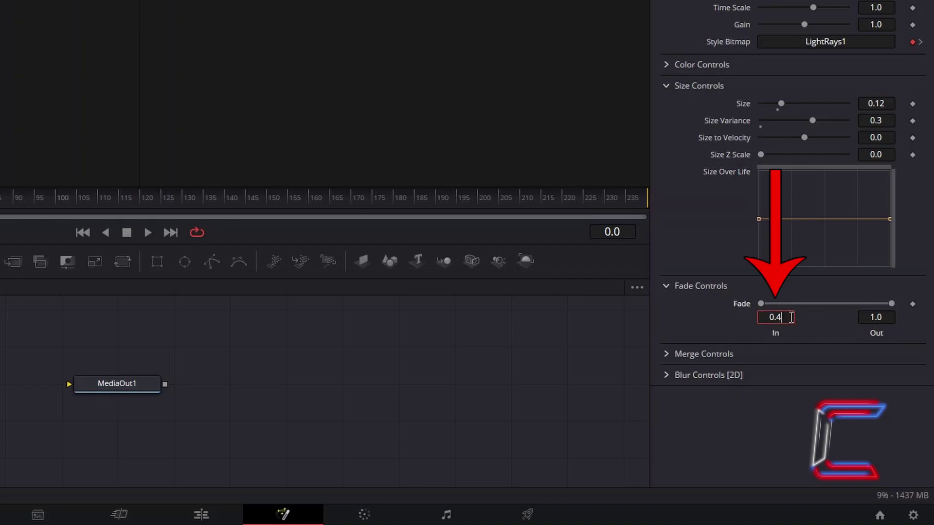
{"action": "key", "text": "Tab"}
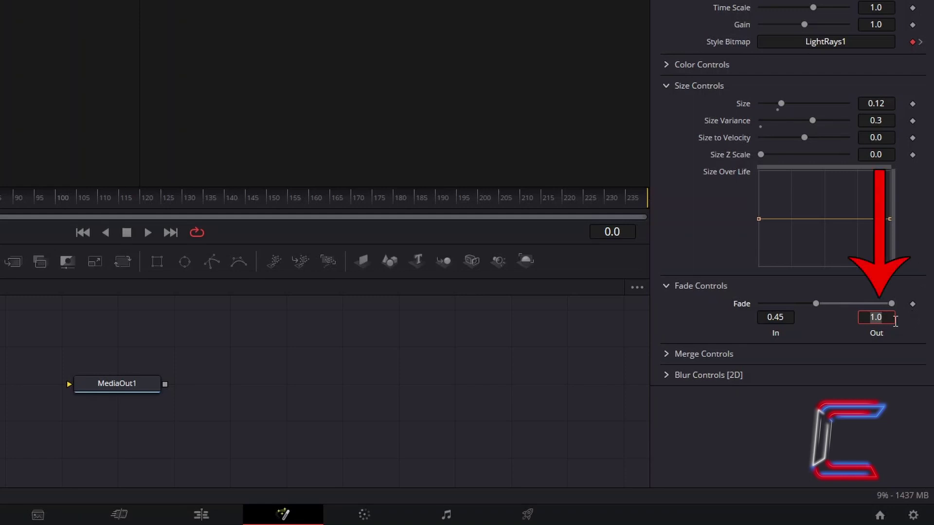
{"action": "key", "text": "BackSpace"}
{"action": "type", "text": "0.55"}
{"action": "key", "text": "Return"}
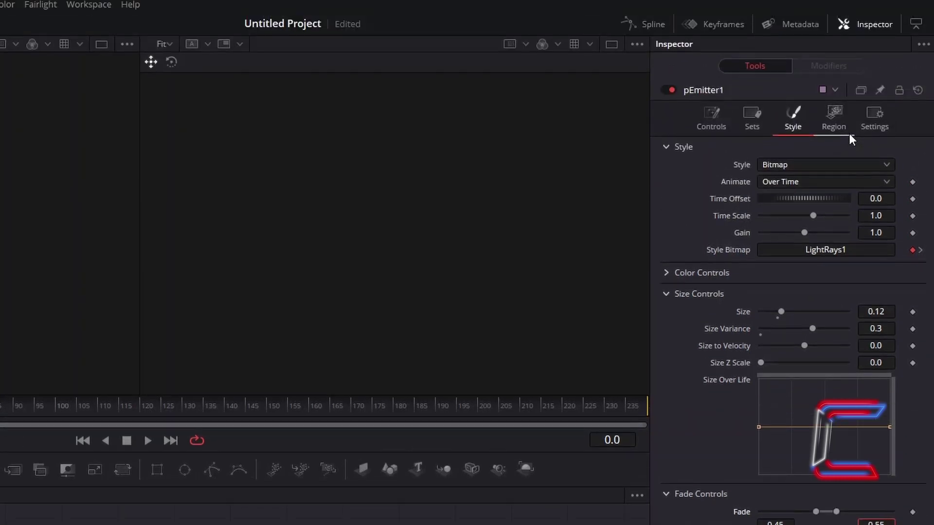
Choose All from pEmitter1's Region dropdown in the Region settings.
{"action": "left_click", "coordinate": [849, 133]}
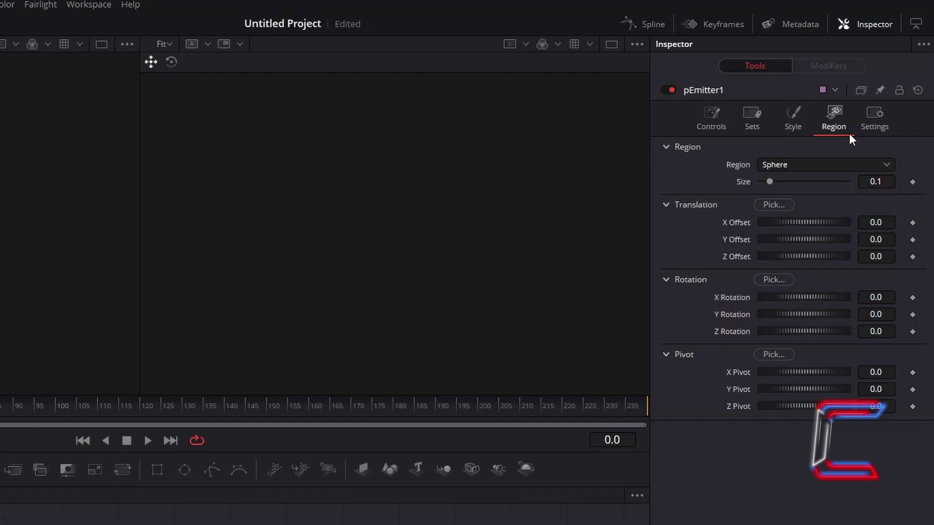
{"action": "left_click", "coordinate": [827, 164]}
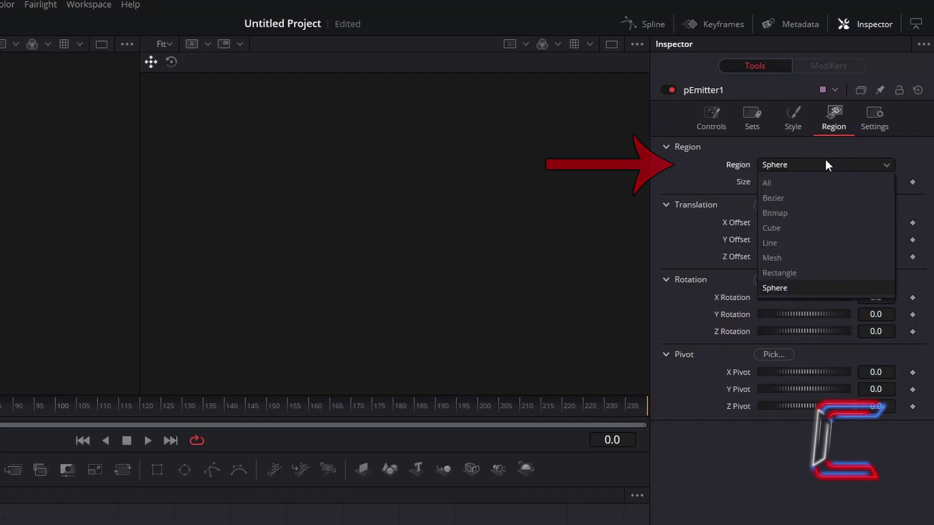
{"action": "left_click", "coordinate": [810, 183]}
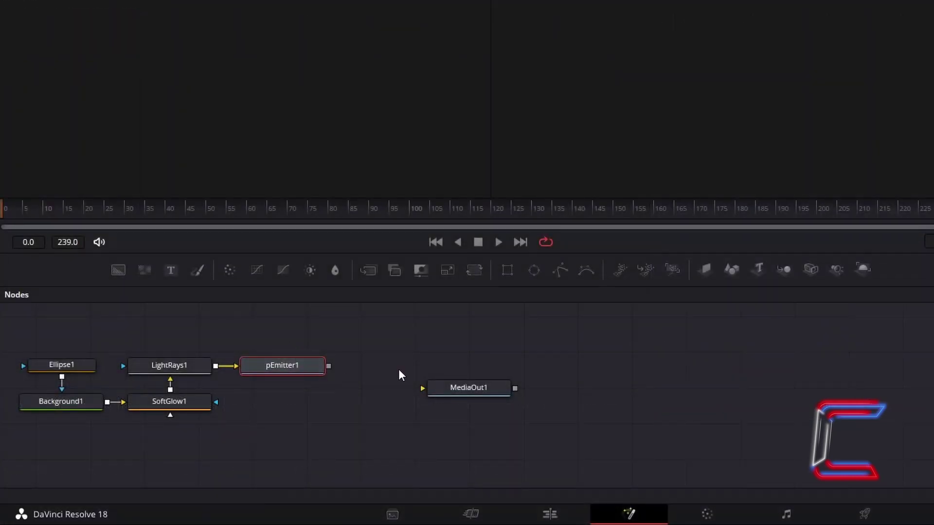
Add a pTurbulence node after pEmitter1 with X, Y and Z Strength all 0.03.
{"action": "key", "text": "shift+space"}
{"action": "type", "text": "pTurbulence"}
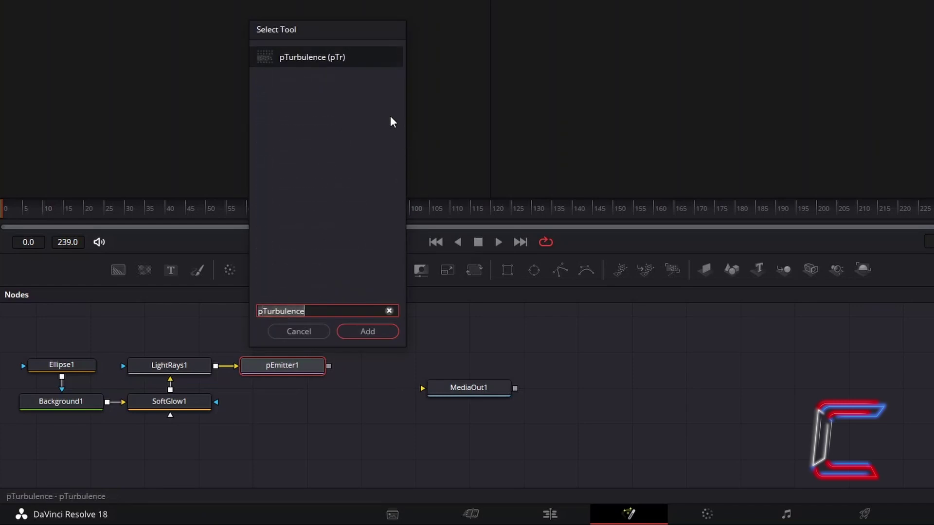
{"action": "left_click", "coordinate": [395, 331]}
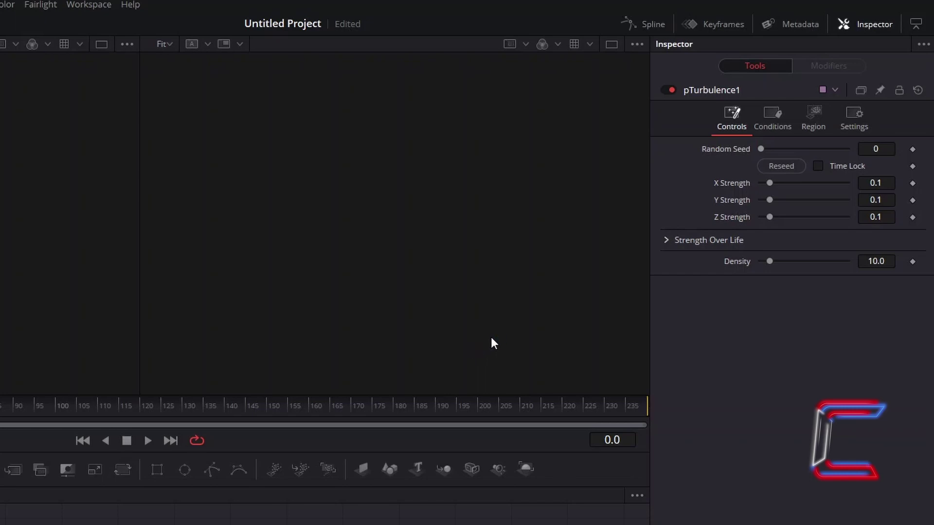
{"action": "left_click", "coordinate": [894, 183]}
{"action": "type", "text": "0.03"}
{"action": "key", "text": "Tab"}
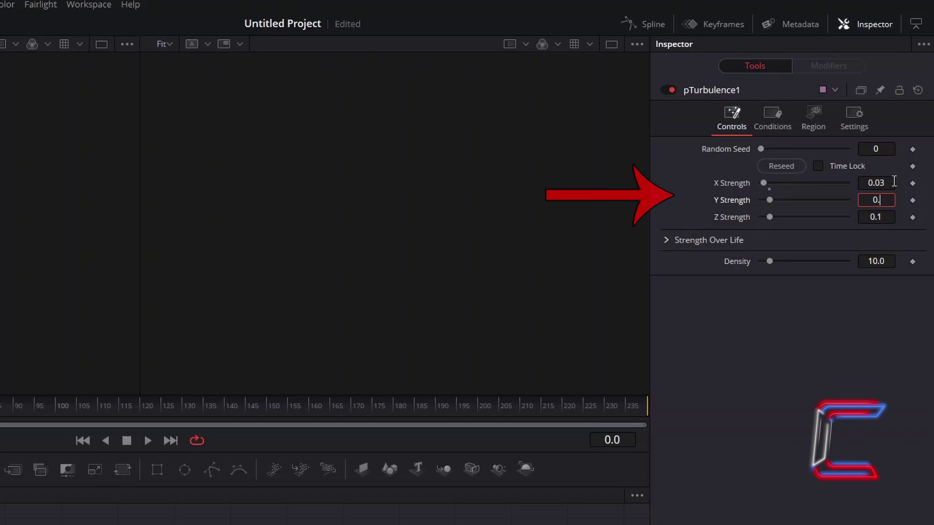
{"action": "type", "text": "0.03"}
{"action": "key", "text": "Tab"}
{"action": "type", "text": "0.03"}
{"action": "key", "text": "Tab"}
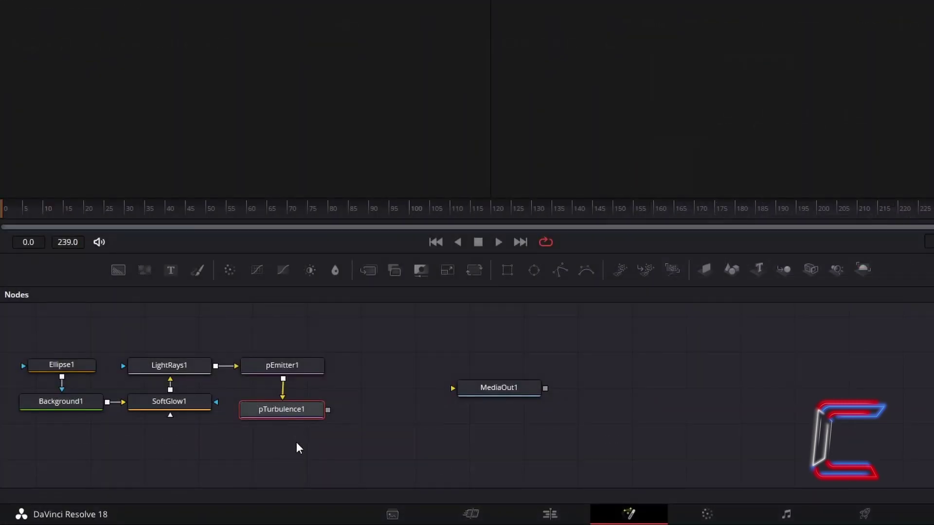
Add a pMerge node and connect pTurbulence1's output into it.
{"action": "left_click", "coordinate": [281, 453]}
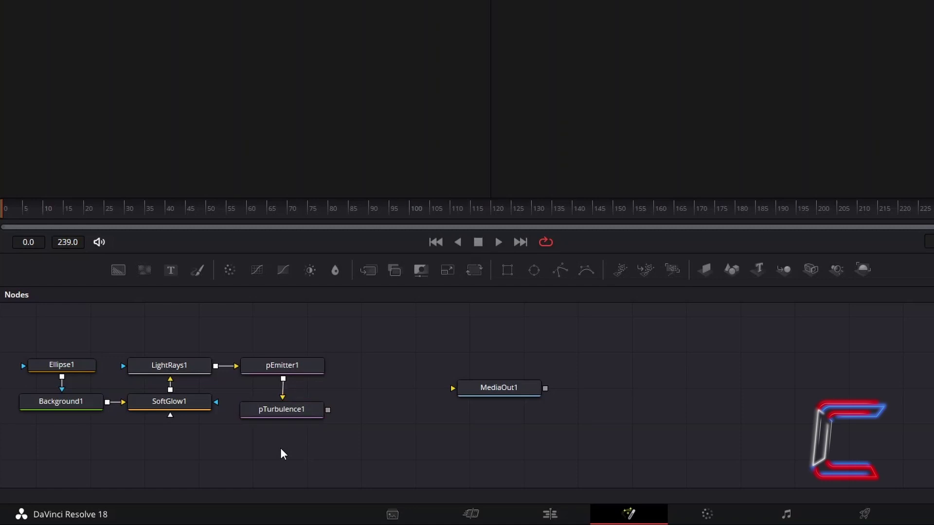
{"action": "key", "text": "shift+space"}
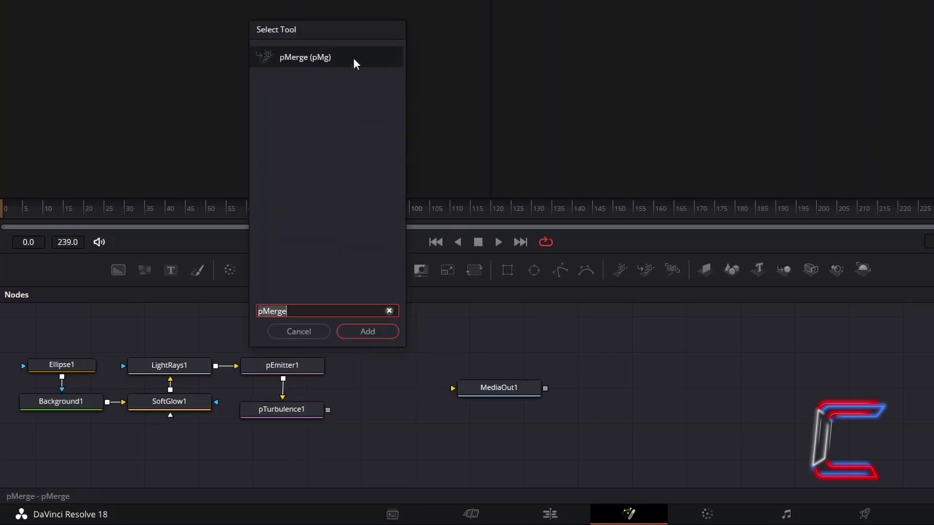
{"action": "left_click", "coordinate": [382, 330]}
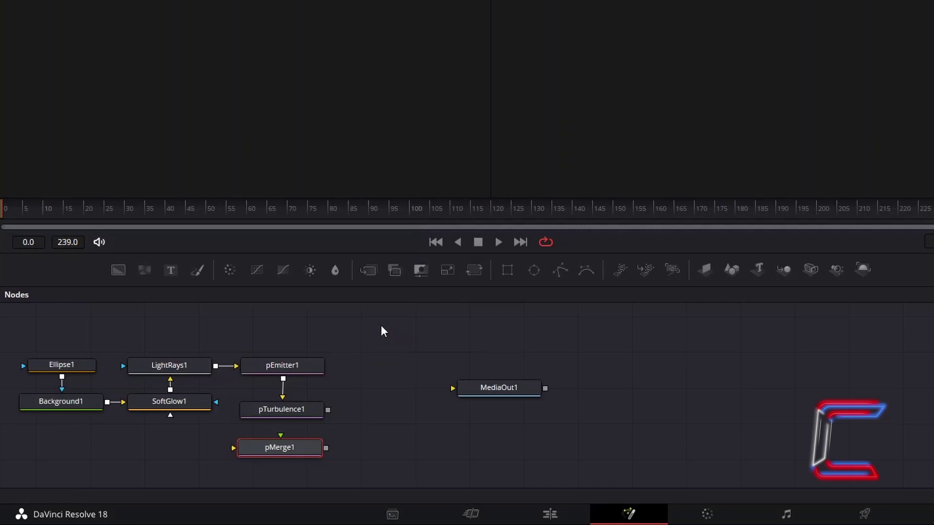
{"action": "left_click_drag", "start_coordinate": [328, 409], "coordinate": [408, 412]}
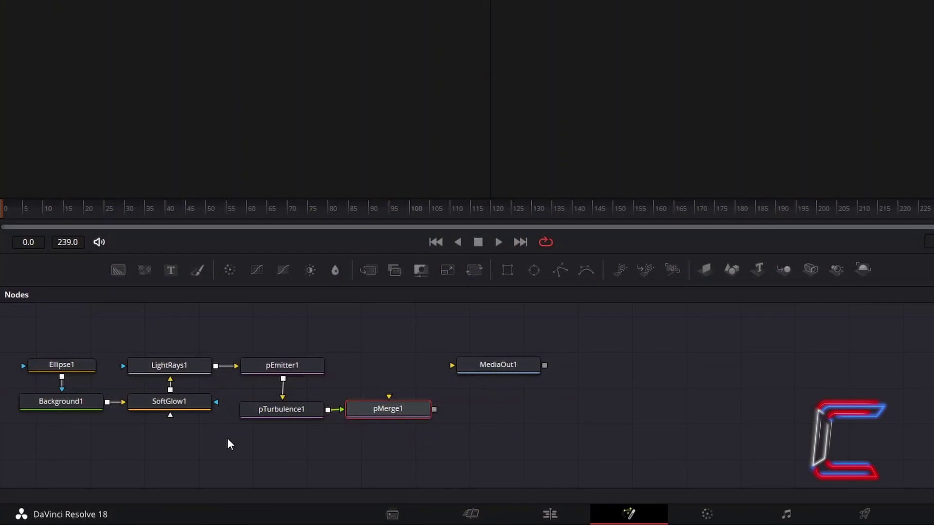
Add an Ellipse mask node with a Soft Edge of 0.05.
{"action": "left_click", "coordinate": [210, 459]}
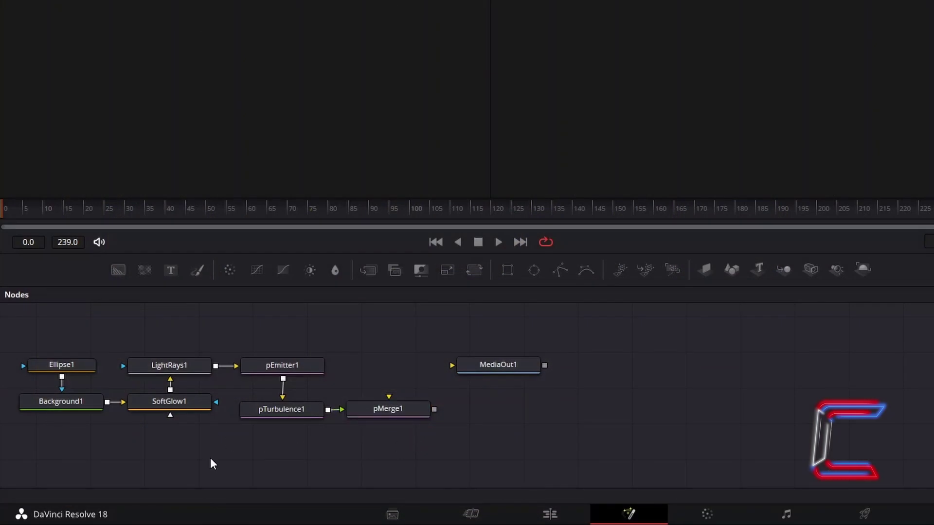
{"action": "key", "text": "shift+space"}
{"action": "type", "text": "Ellipse"}
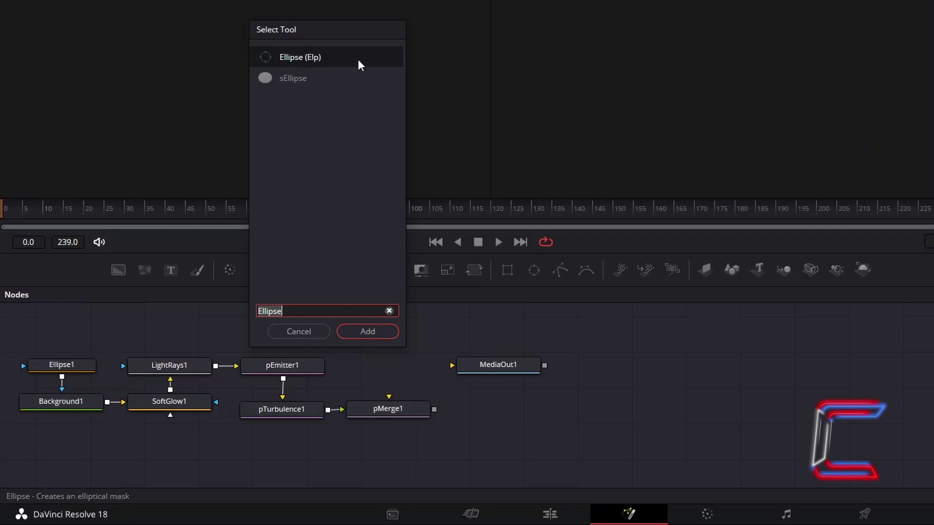
{"action": "left_click", "coordinate": [363, 329]}
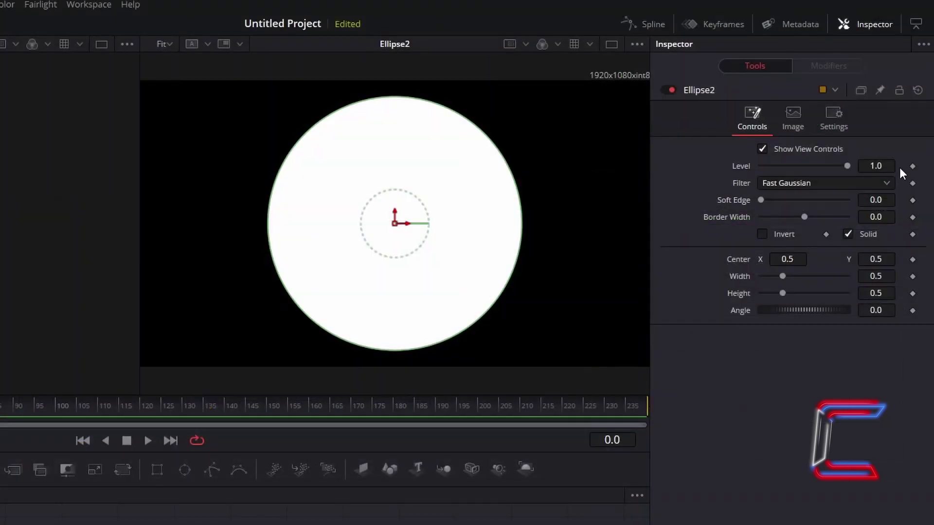
{"action": "left_click", "coordinate": [895, 197]}
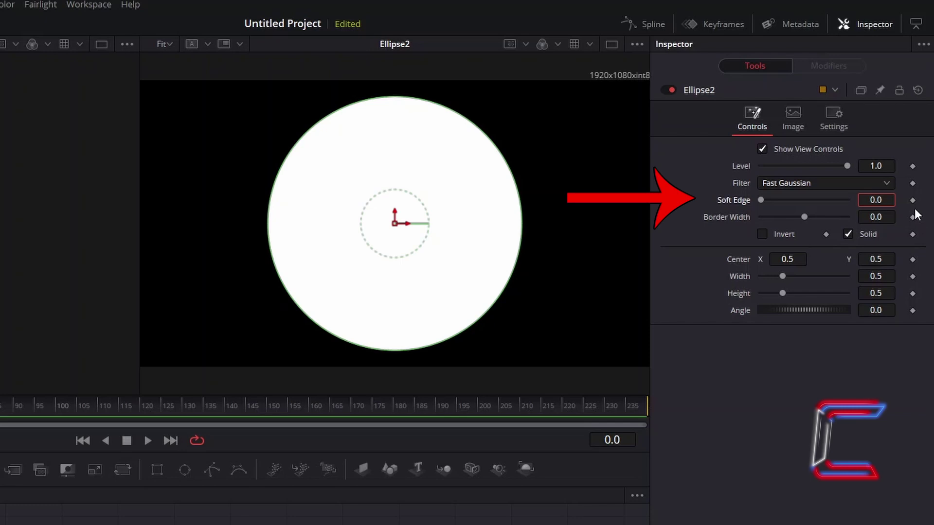
{"action": "type", "text": "5"}
{"action": "key", "text": "Tab"}
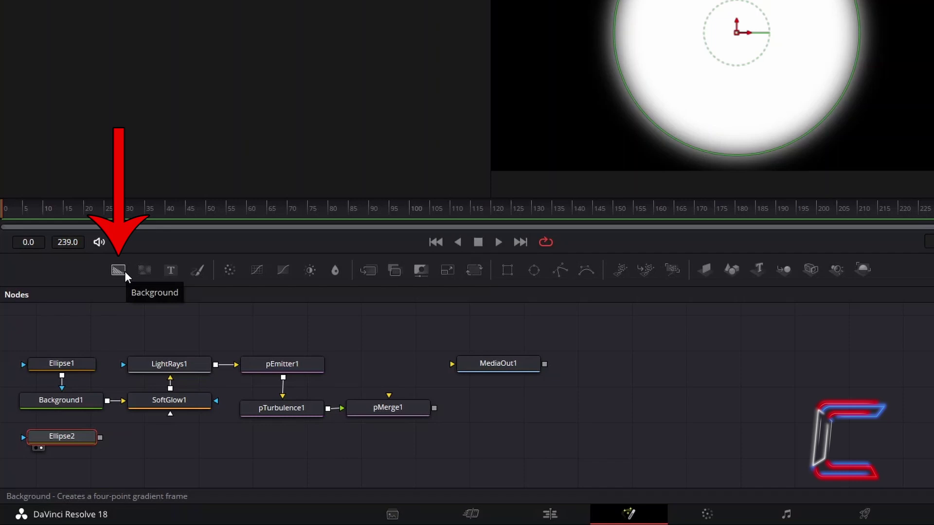
Add Background2 masked by Ellipse2 and colour it yellow #cabc29.
{"action": "left_click", "coordinate": [118, 270]}
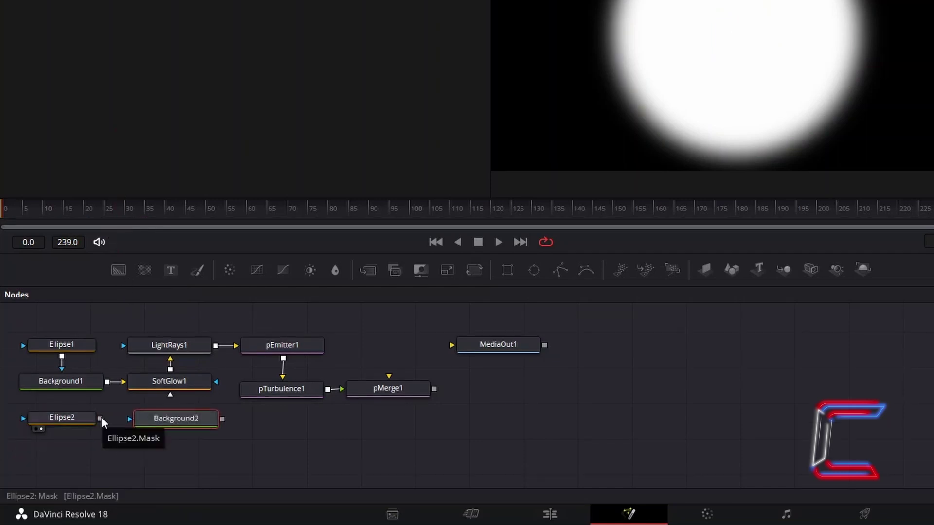
{"action": "left_click_drag", "start_coordinate": [101, 416], "coordinate": [144, 428]}
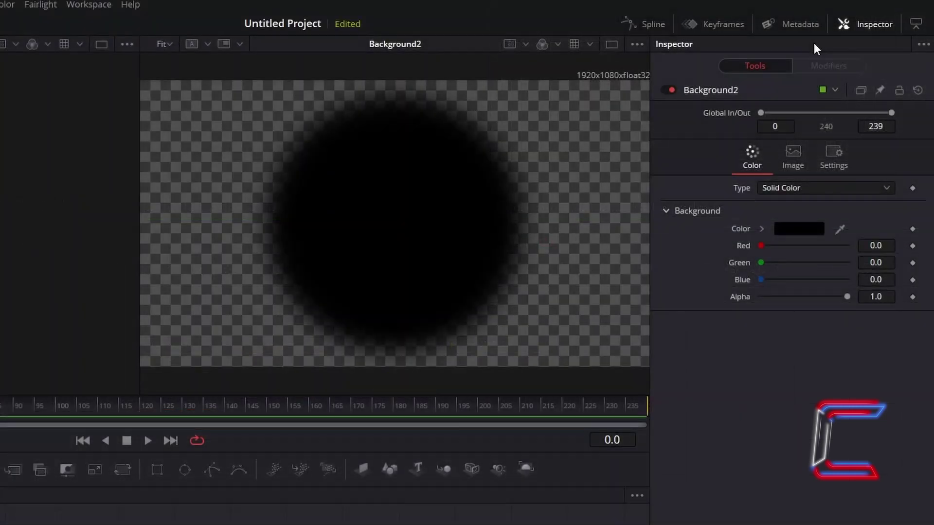
{"action": "left_click", "coordinate": [815, 232]}
{"action": "type", "text": "#cabc29"}
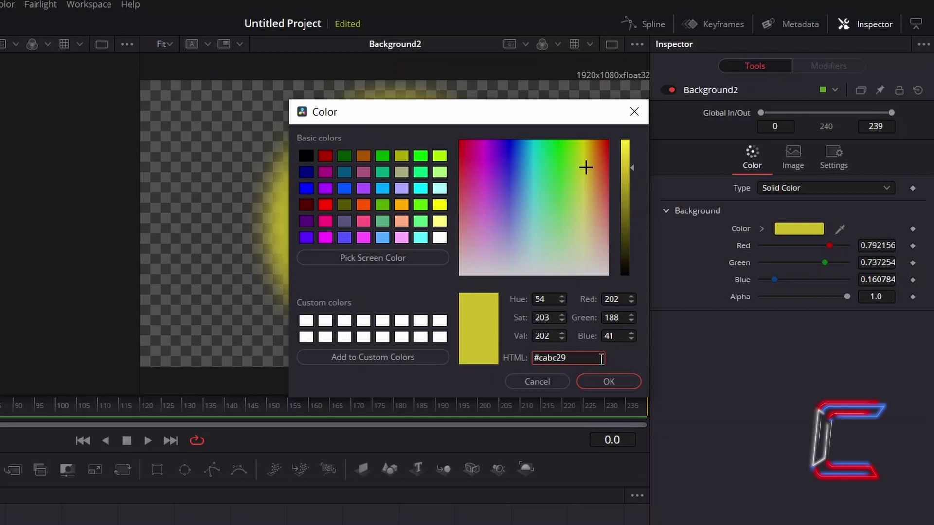
{"action": "left_click", "coordinate": [627, 387]}
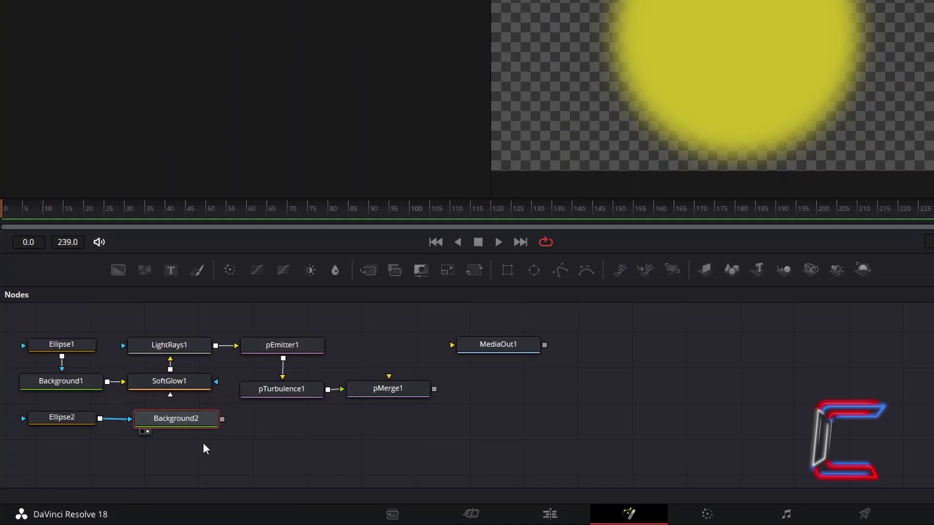
Add a Glow node after Background2 with Glow strength 0.9.
{"action": "key", "text": "shift+space"}
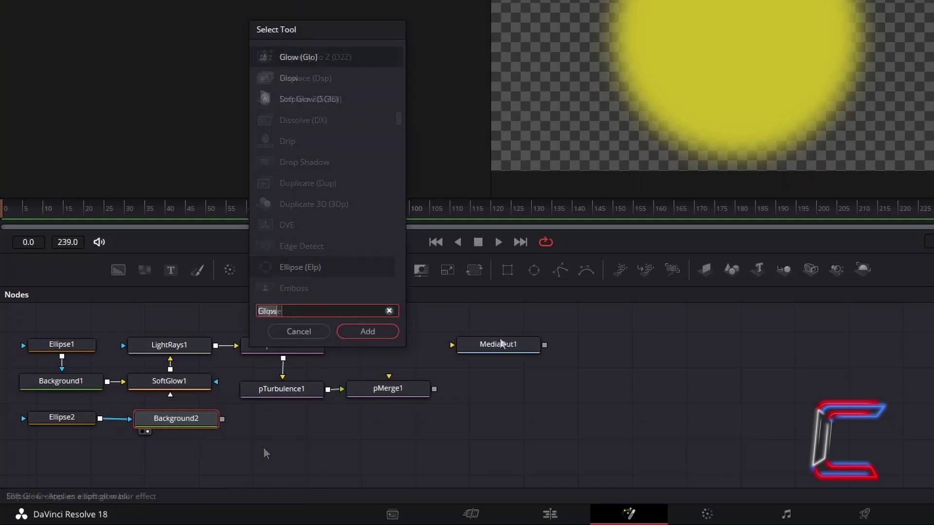
{"action": "left_click", "coordinate": [379, 326]}
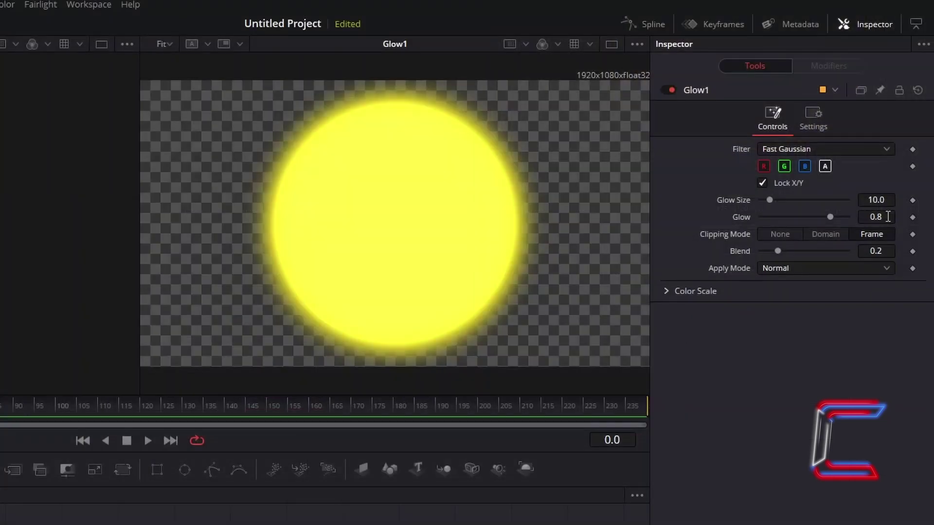
{"action": "left_click", "coordinate": [888, 217]}
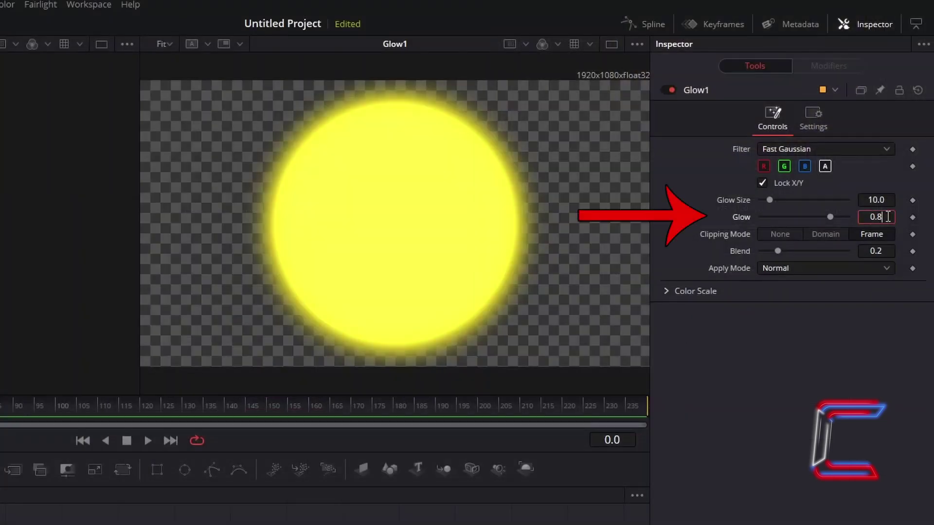
{"action": "type", "text": "0.9"}
{"action": "key", "text": "Tab"}
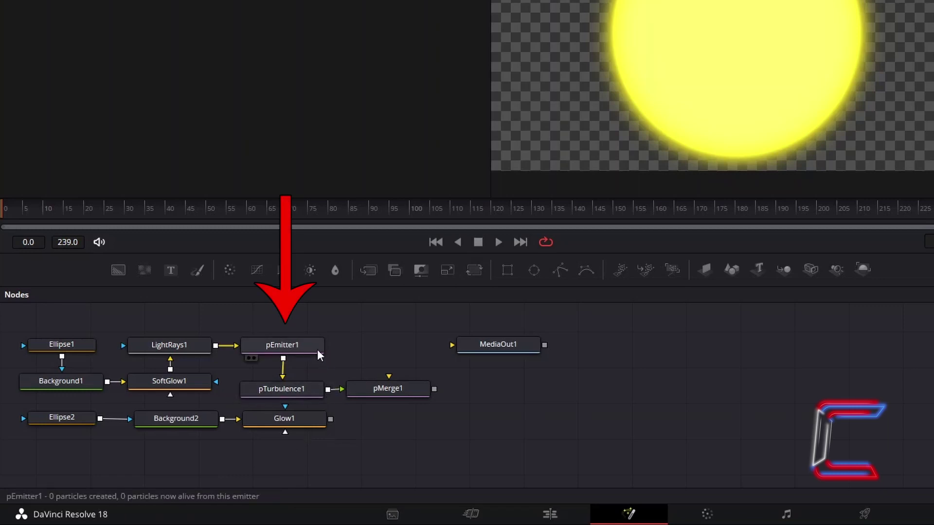
Duplicate pEmitter1 as pEmitter1_1 below Glow1 and feed Glow1 in as its particle image.
{"action": "left_click", "coordinate": [316, 349]}
{"action": "key", "text": "ctrl+c"}
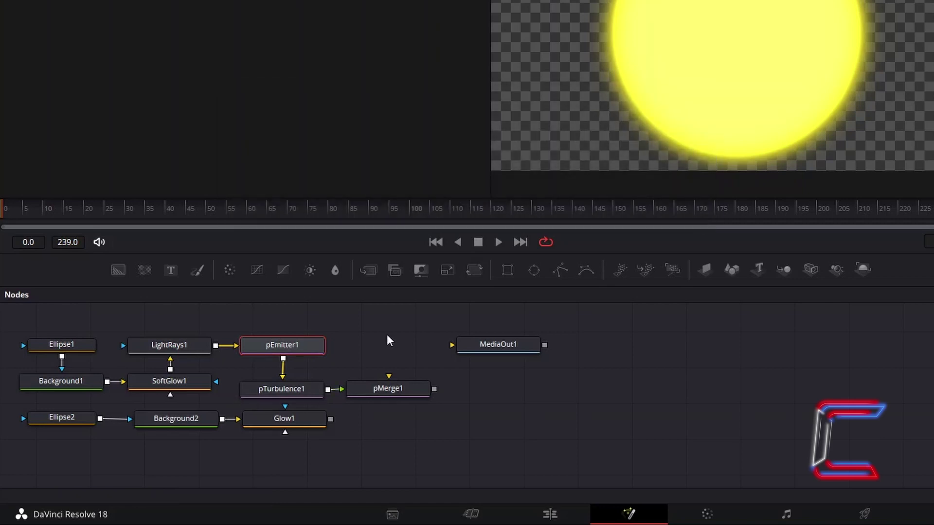
{"action": "left_click", "coordinate": [388, 336]}
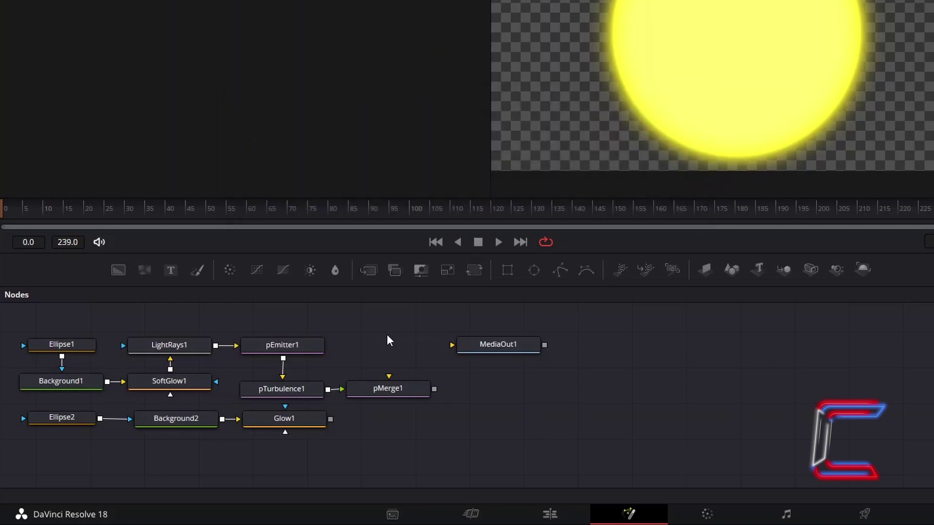
{"action": "key", "text": "ctrl+v"}
{"action": "left_click_drag", "start_coordinate": [340, 336], "coordinate": [244, 457]}
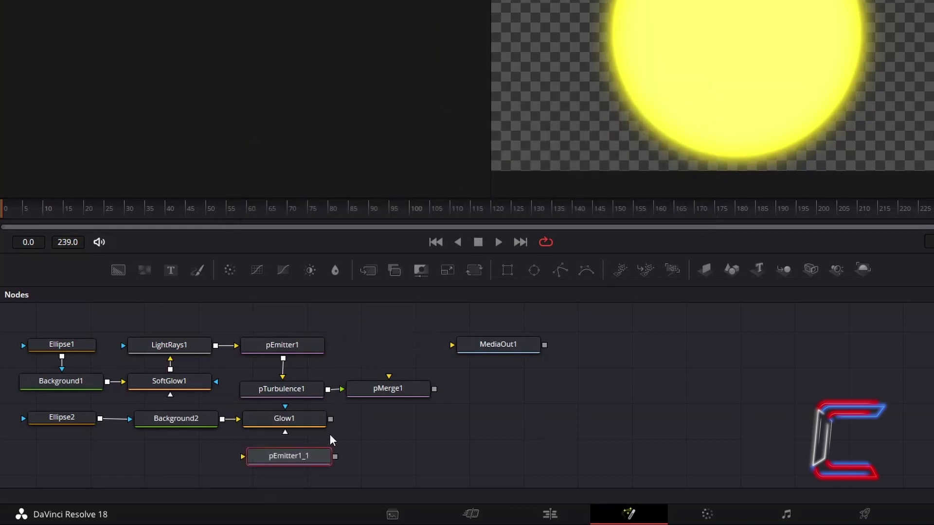
{"action": "left_click_drag", "start_coordinate": [330, 419], "coordinate": [265, 456]}
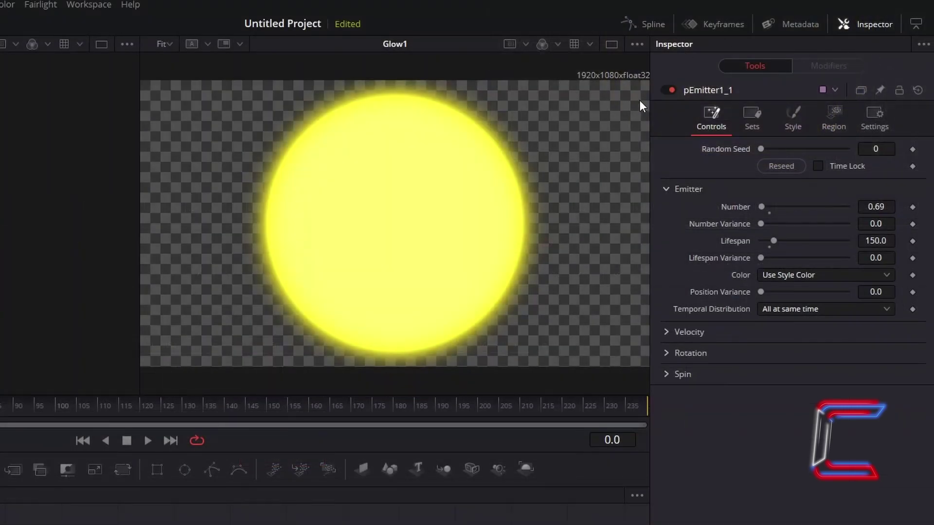
Set pEmitter1_1 to emit 30 particles with a Lifespan of 25.
{"action": "left_click", "coordinate": [886, 207]}
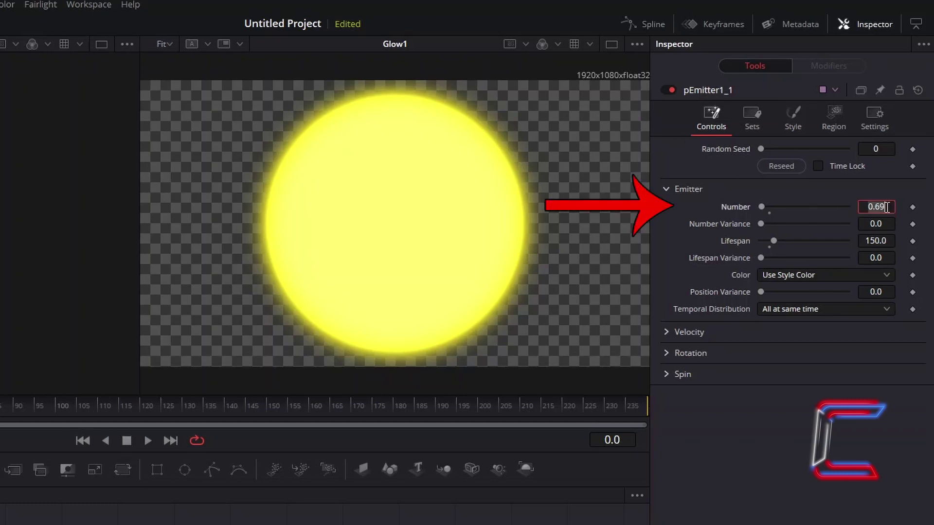
{"action": "type", "text": "30"}
{"action": "key", "text": "Tab"}
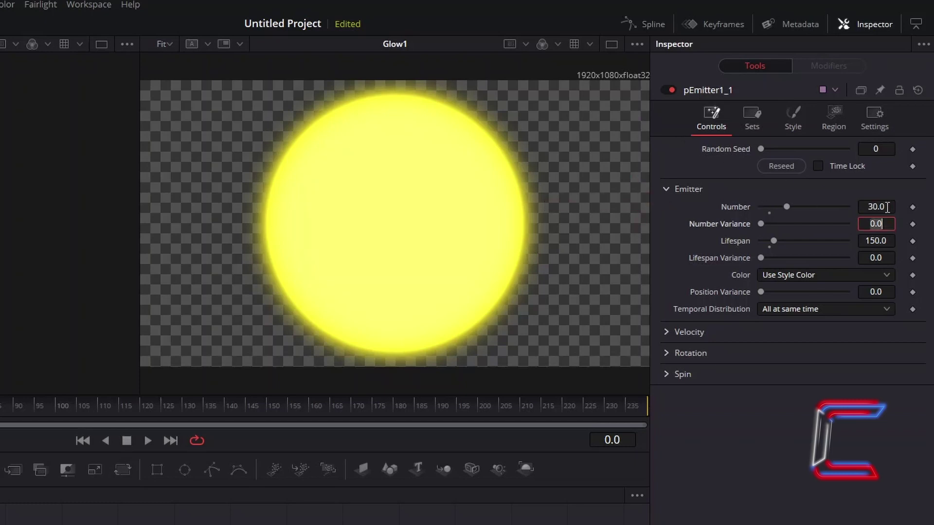
{"action": "key", "text": "Tab"}
{"action": "type", "text": "25"}
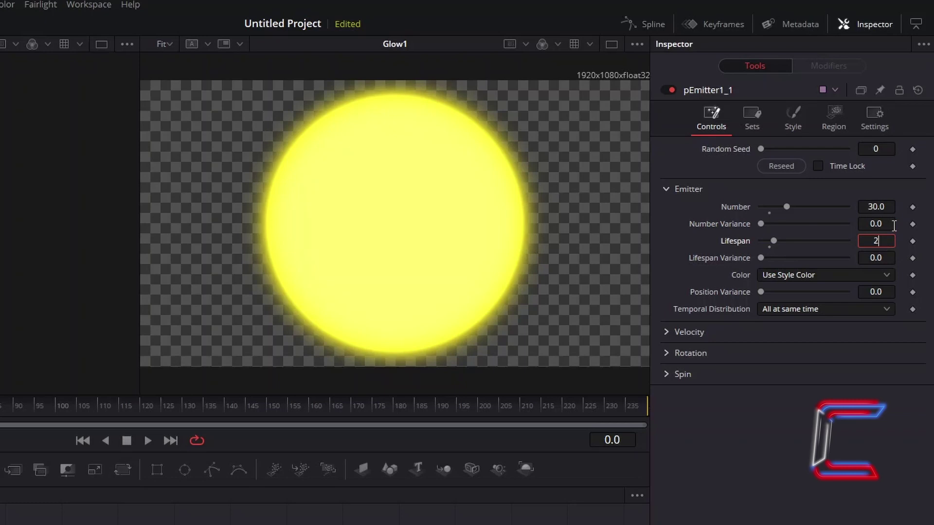
{"action": "key", "text": "Tab"}
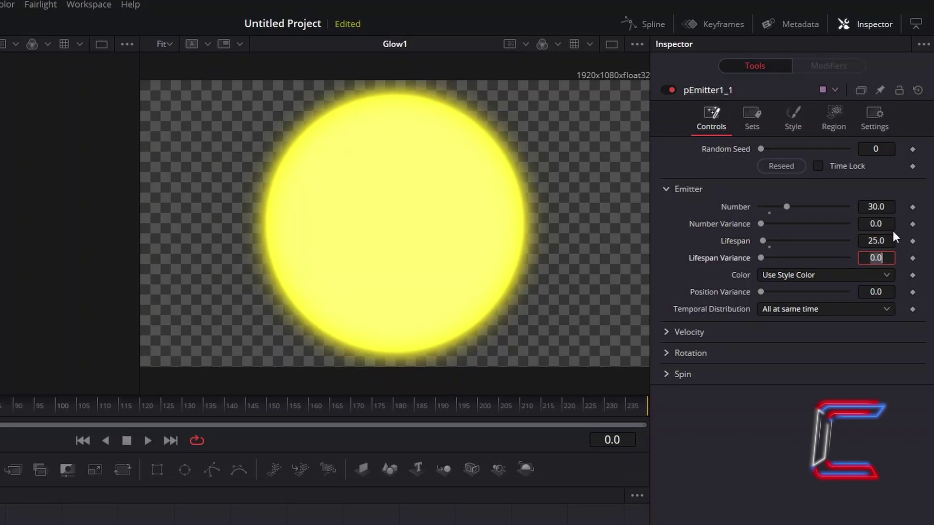
In the Style settings, set particle Size 0.002 and Size Variance 0.02.
{"action": "left_click", "coordinate": [806, 127]}
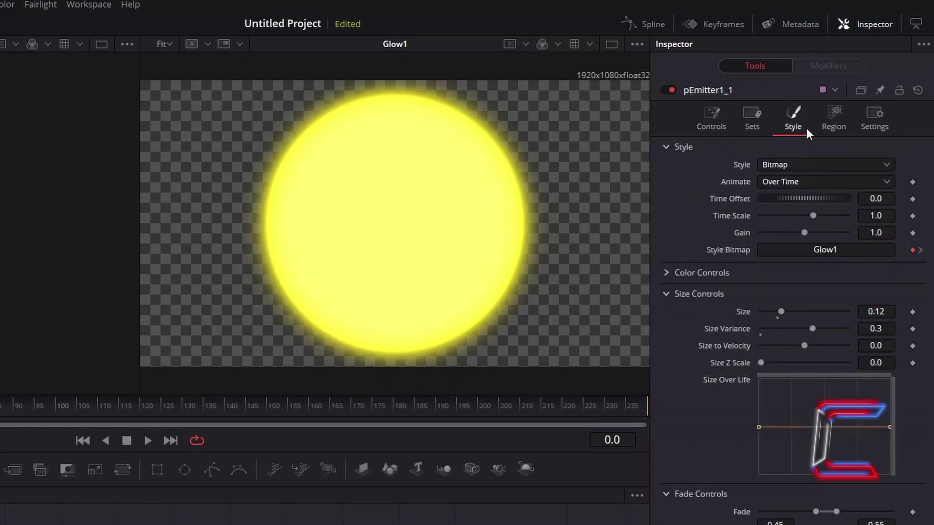
{"action": "left_click", "coordinate": [893, 311]}
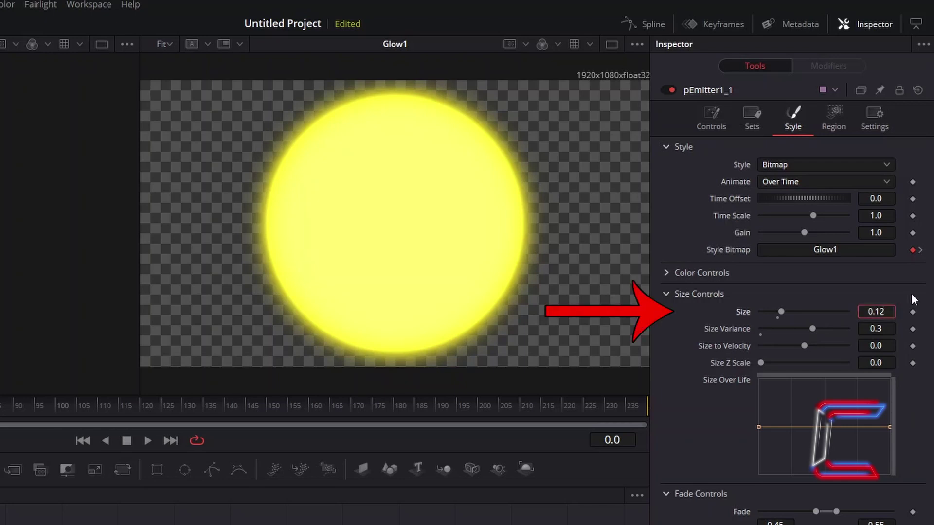
{"action": "type", "text": "0.002"}
{"action": "key", "text": "Tab"}
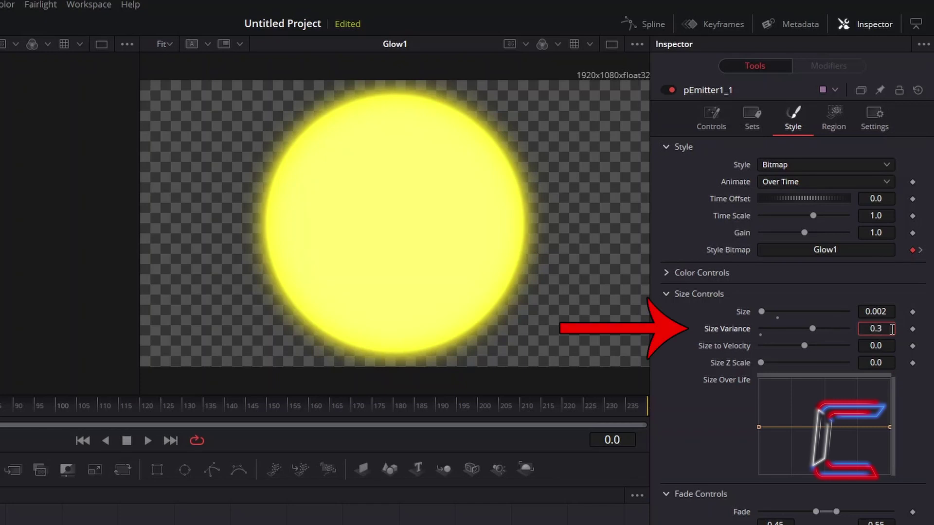
{"action": "key", "text": "BackSpace"}
{"action": "type", "text": "02"}
{"action": "key", "text": "Tab"}
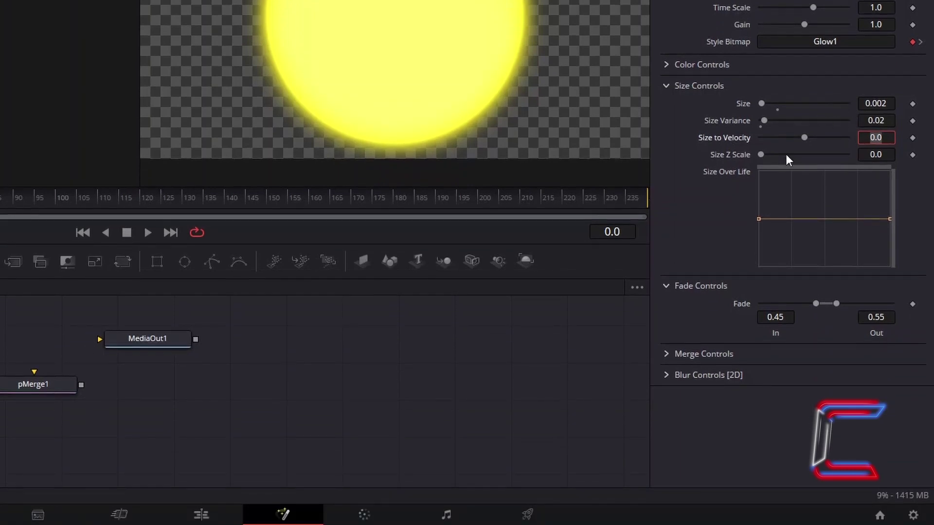
Set the particle Fade Controls to In 0.4 and Out 0.6.
{"action": "left_click", "coordinate": [775, 317]}
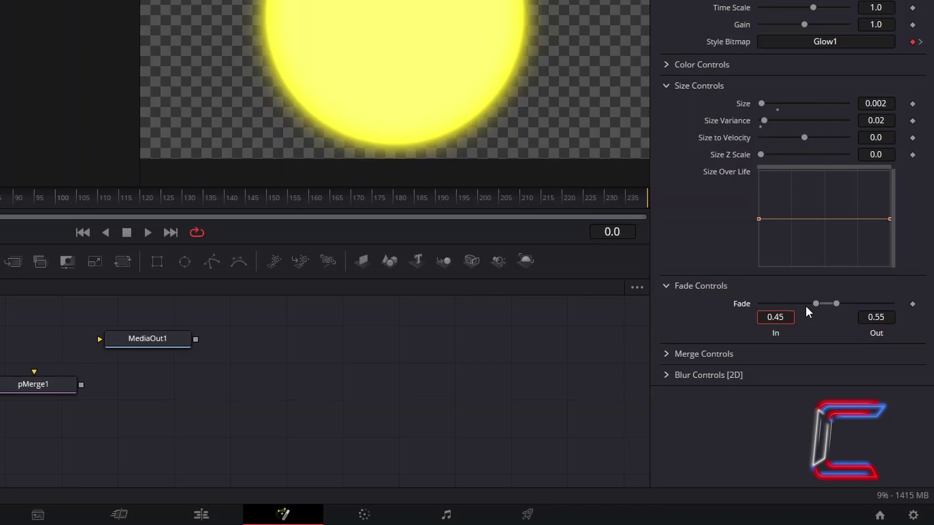
{"action": "type", "text": "0.4"}
{"action": "key", "text": "Tab"}
{"action": "key", "text": "Return"}
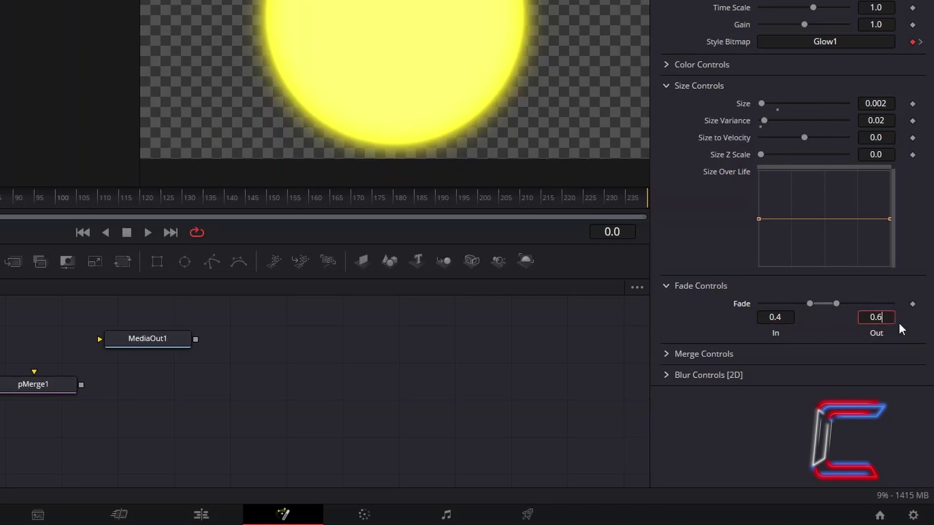
{"action": "key", "text": "Return"}
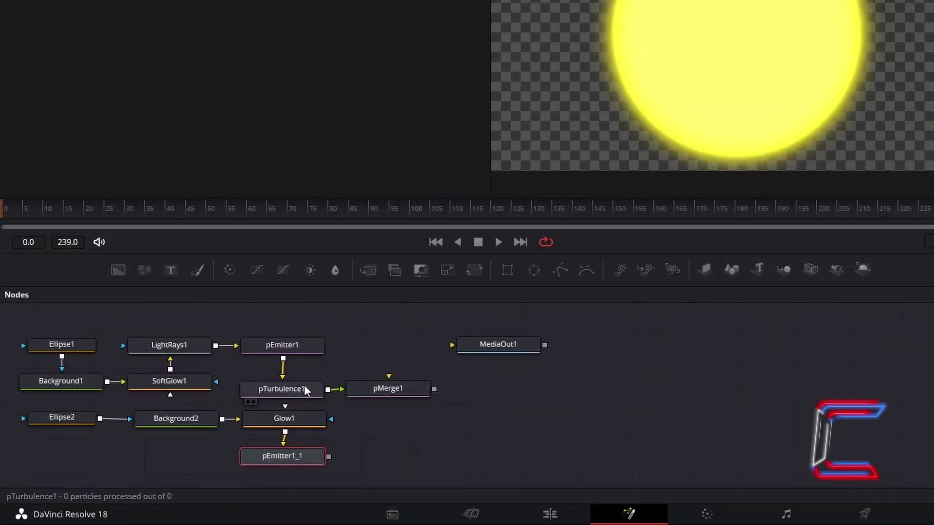
Paste a copy of pTurbulence1 beside pEmitter1_1 and wire pTurbulence1_1 into pMerge1.
{"action": "left_click", "coordinate": [280, 395]}
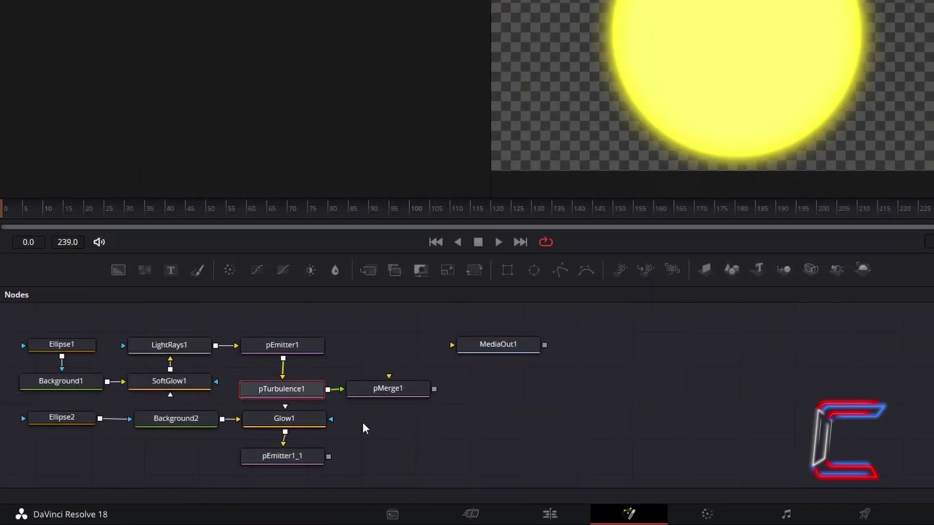
{"action": "left_click", "coordinate": [404, 432]}
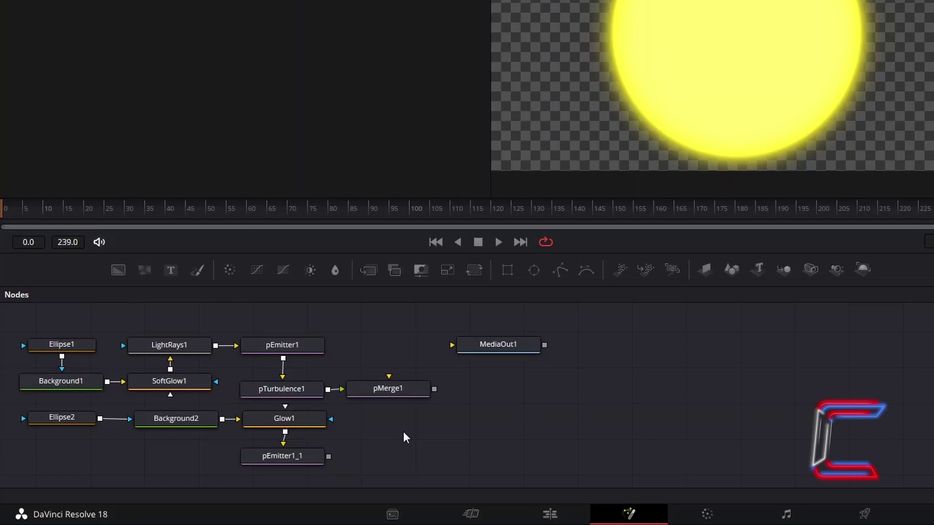
{"action": "key", "text": "ctrl+v"}
{"action": "left_click_drag", "start_coordinate": [329, 456], "coordinate": [355, 455]}
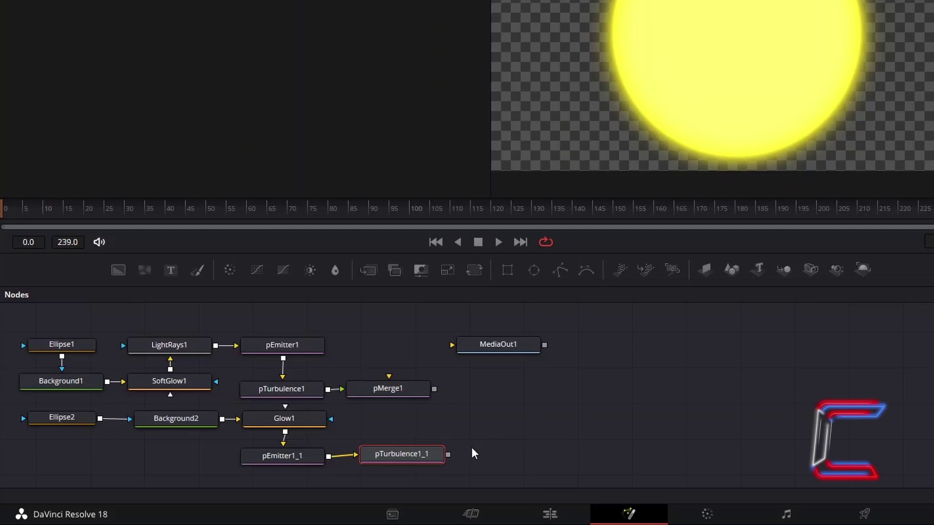
{"action": "left_click_drag", "start_coordinate": [448, 454], "coordinate": [390, 376]}
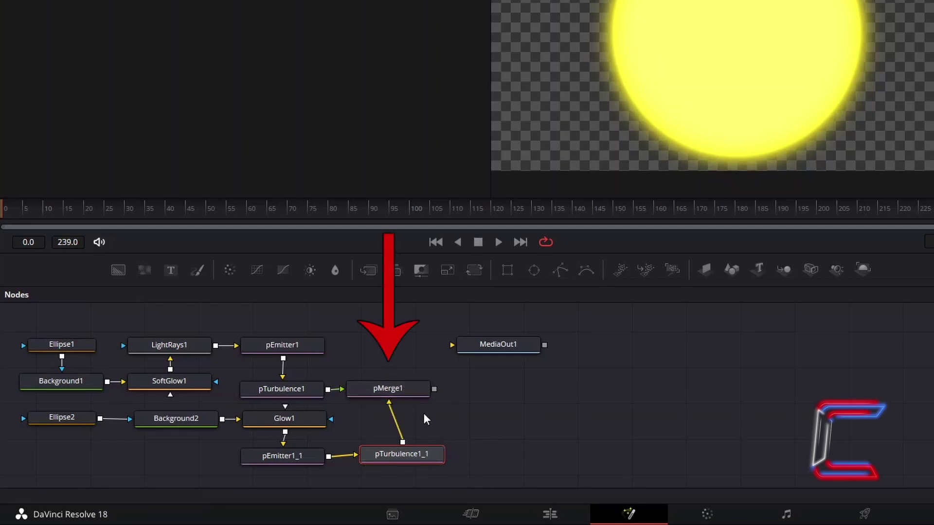
{"action": "left_click", "coordinate": [414, 390]}
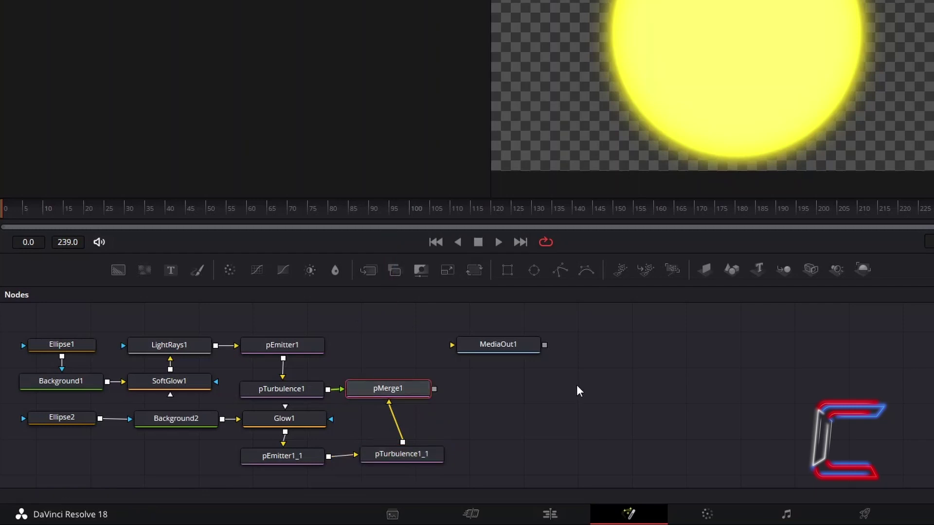
Add a pRender node taking pMerge1's output, then clear the node selection.
{"action": "key", "text": "shift+space"}
{"action": "type", "text": "pRender"}
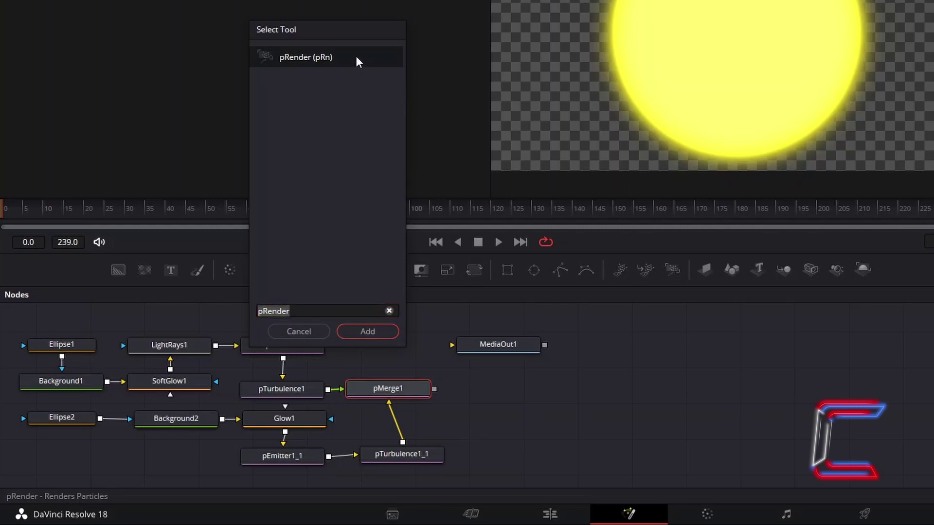
{"action": "left_click", "coordinate": [379, 327]}
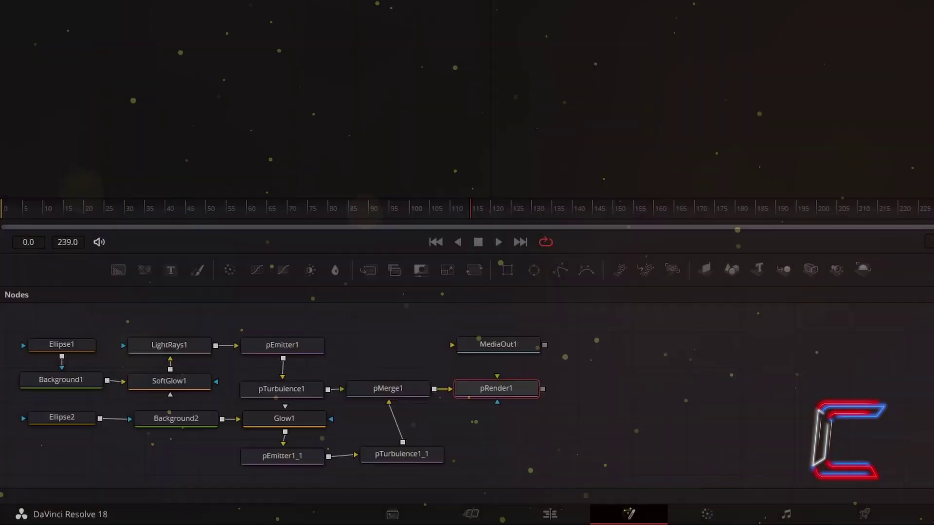
{"action": "key", "text": "ctrl+shift+a"}
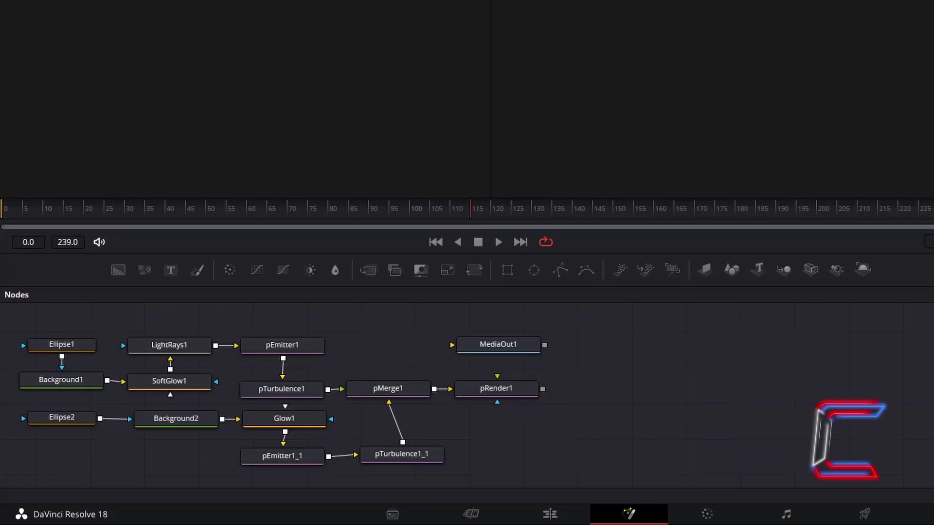
Add Merge1 fed by pRender1 and leading to MediaOut1, then search the tool picker for FastNoise.
{"action": "key", "text": "shift+space"}
{"action": "type", "text": "Merge"}
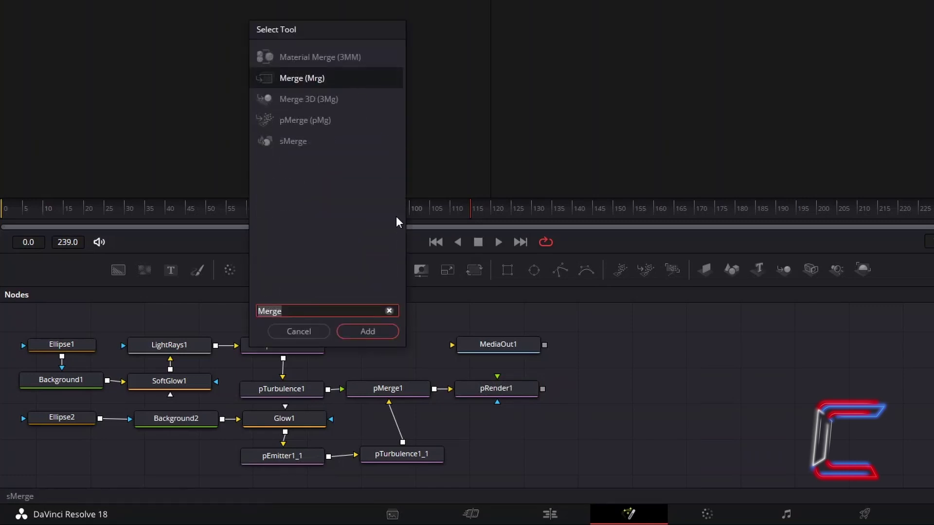
{"action": "left_click", "coordinate": [378, 328]}
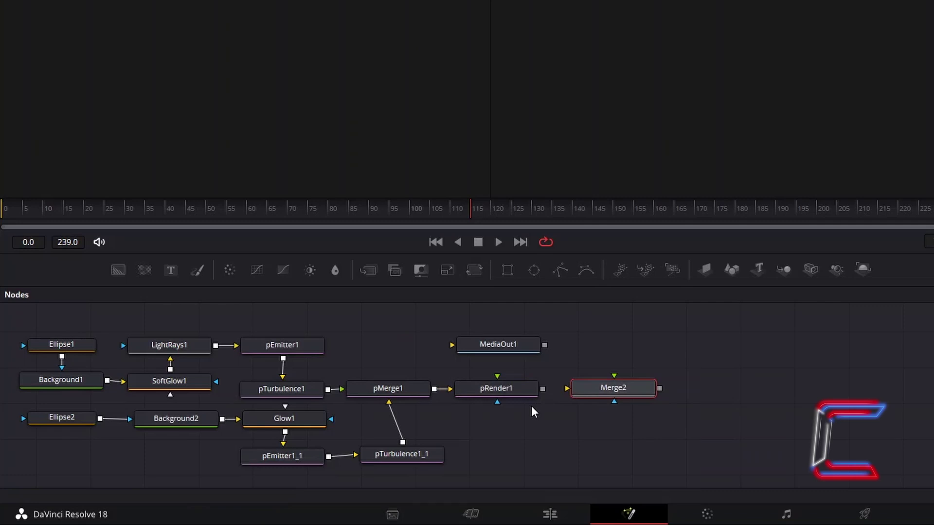
{"action": "left_click_drag", "start_coordinate": [542, 389], "coordinate": [451, 347]}
{"action": "left_click", "coordinate": [695, 438]}
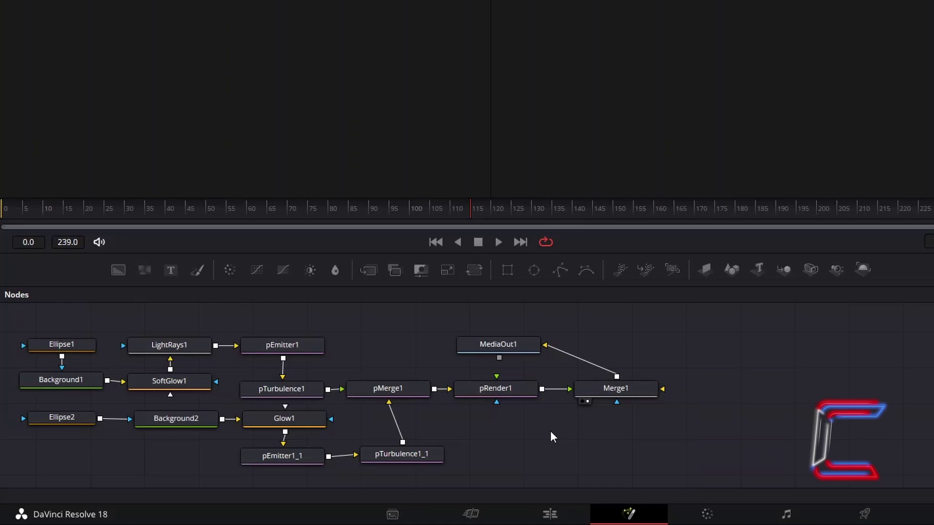
{"action": "key", "text": "shift+space"}
{"action": "type", "text": "FastNoise"}
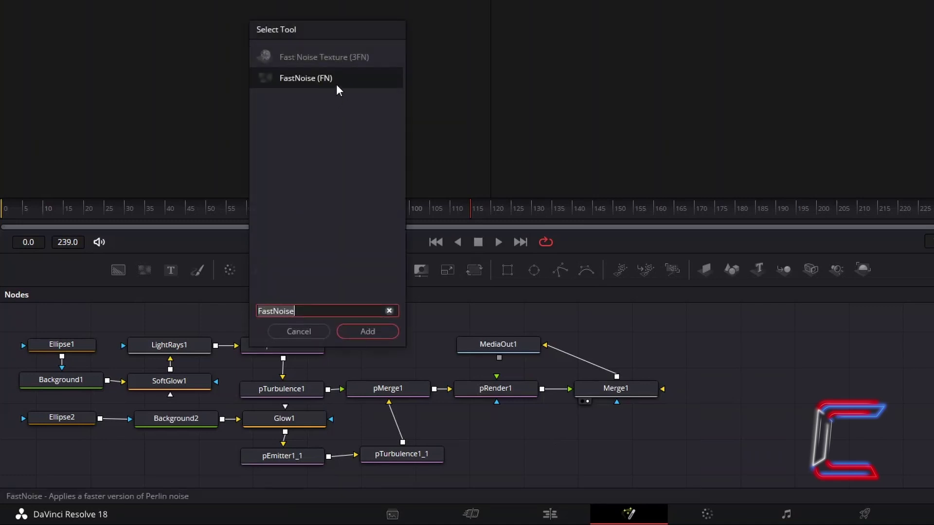
Add FastNoise1 and set its Detail 10, Contrast 0.4 and Brightness -0.75.
{"action": "left_click", "coordinate": [390, 333]}
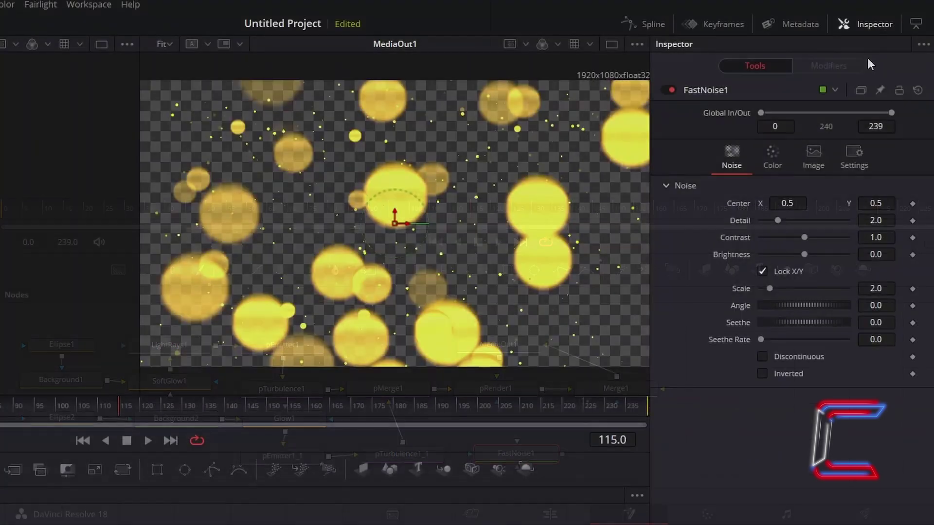
{"action": "left_click", "coordinate": [892, 221]}
{"action": "type", "text": "10"}
{"action": "key", "text": "Tab"}
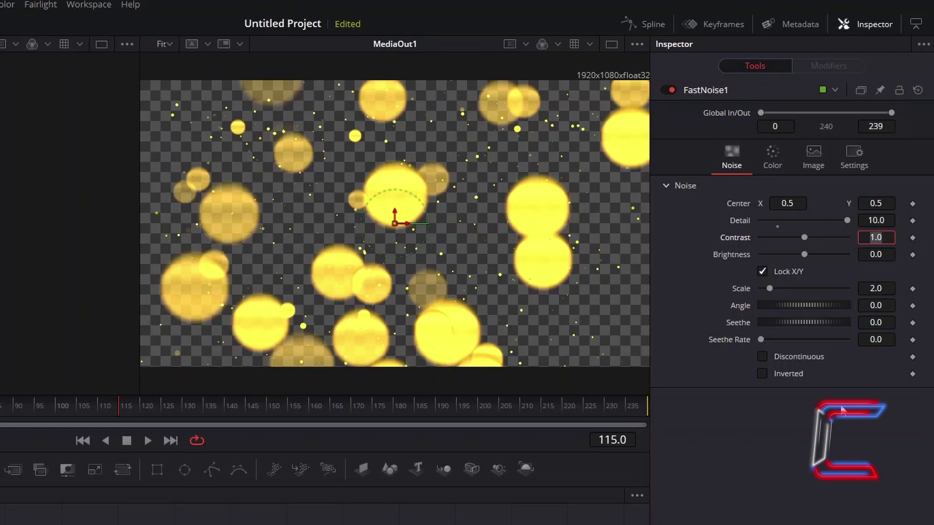
{"action": "type", "text": "0.4"}
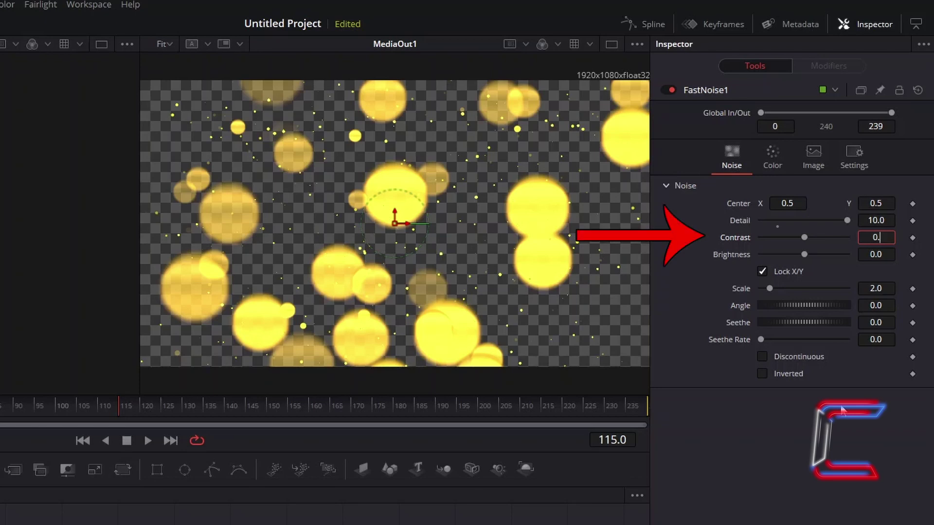
{"action": "key", "text": "Tab"}
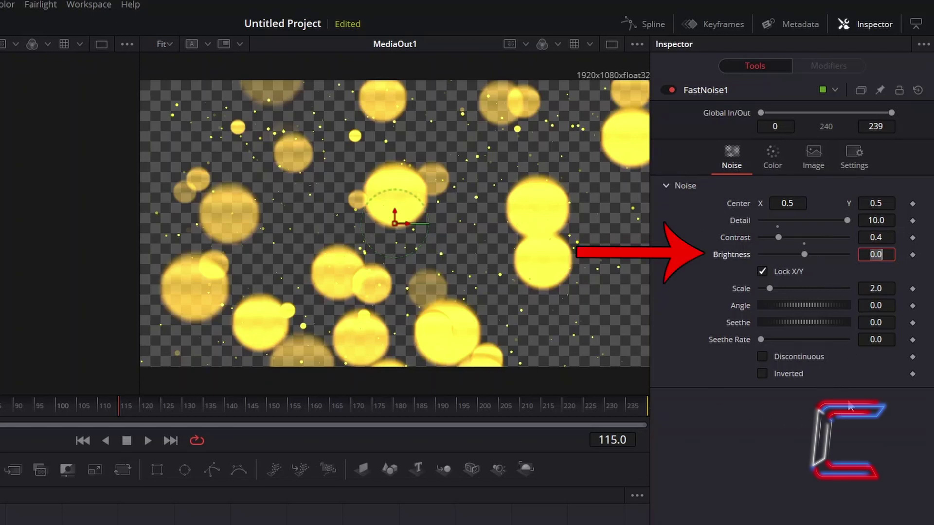
{"action": "type", "text": "-0.75"}
{"action": "key", "text": "Tab"}
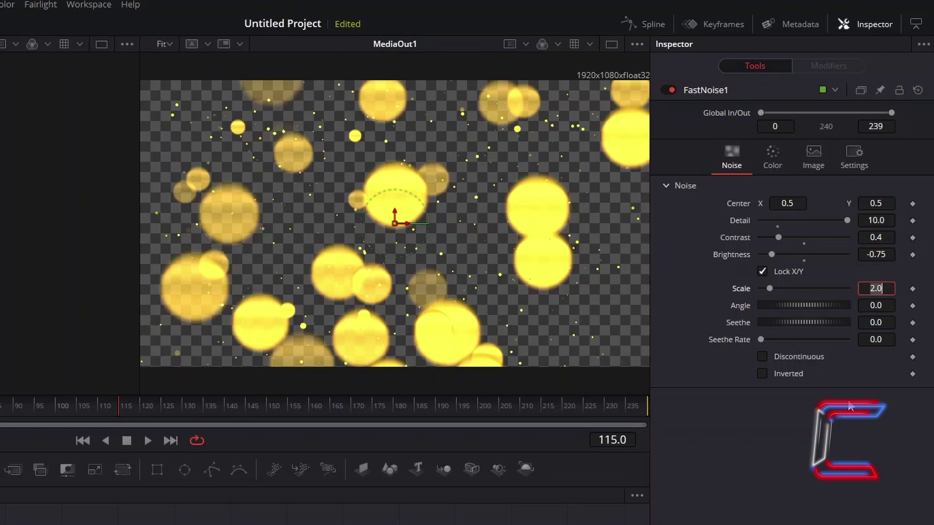
Set FastNoise1's Scale to 0.63 and Seethe Rate to 0.025.
{"action": "left_click", "coordinate": [670, 414]}
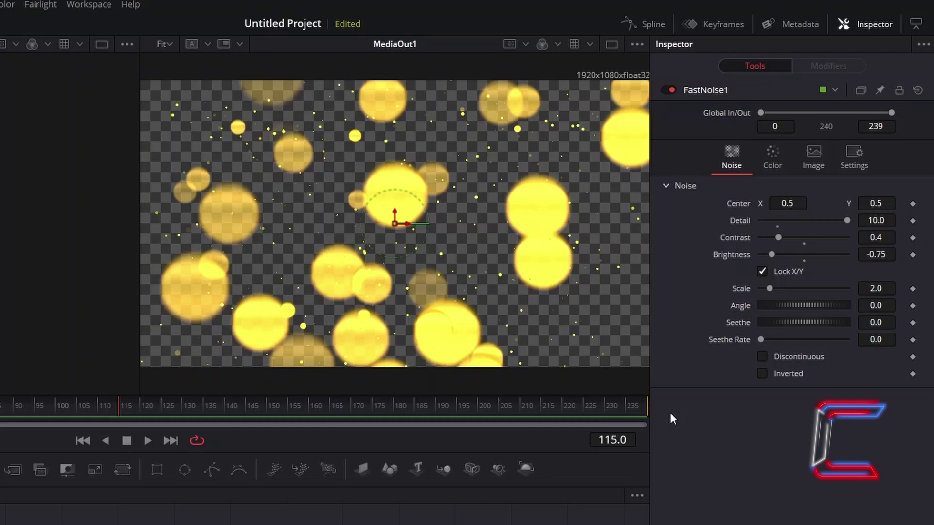
{"action": "left_click", "coordinate": [890, 288]}
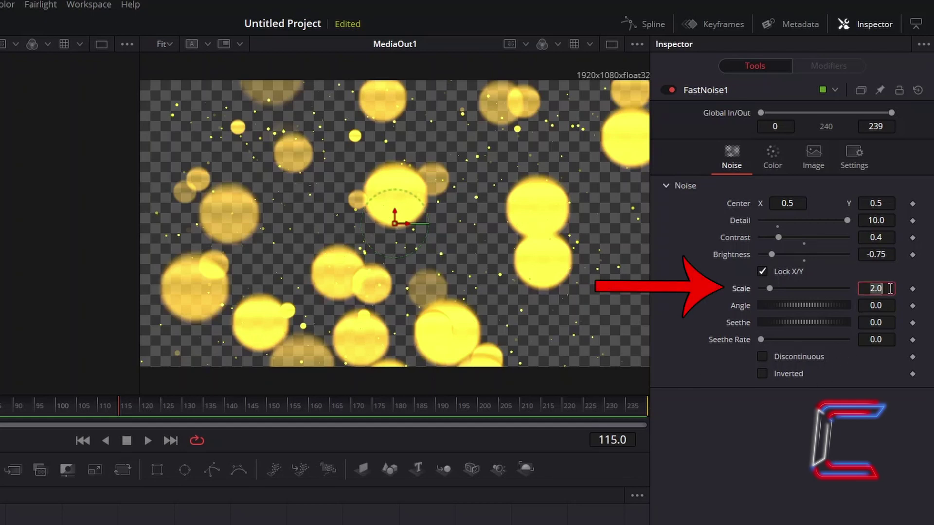
{"action": "type", "text": "0.63"}
{"action": "key", "text": "Tab"}
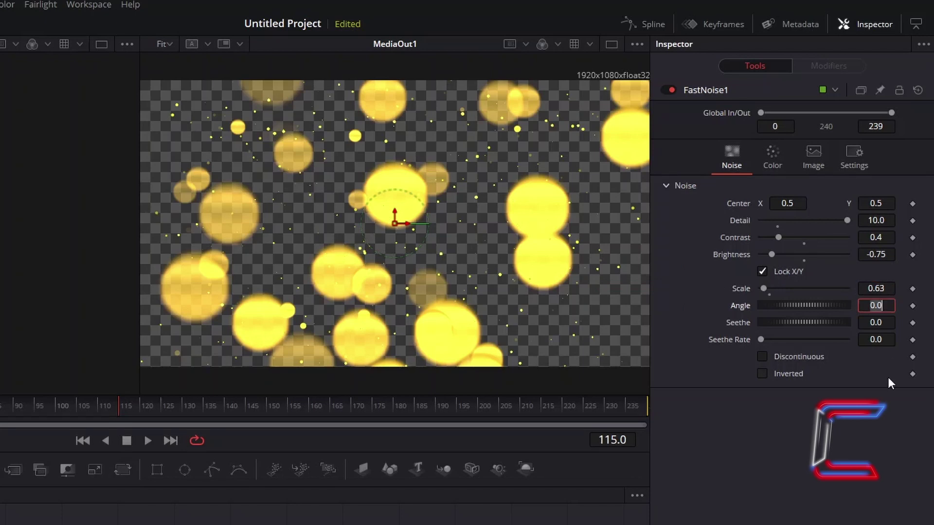
{"action": "left_click", "coordinate": [888, 340]}
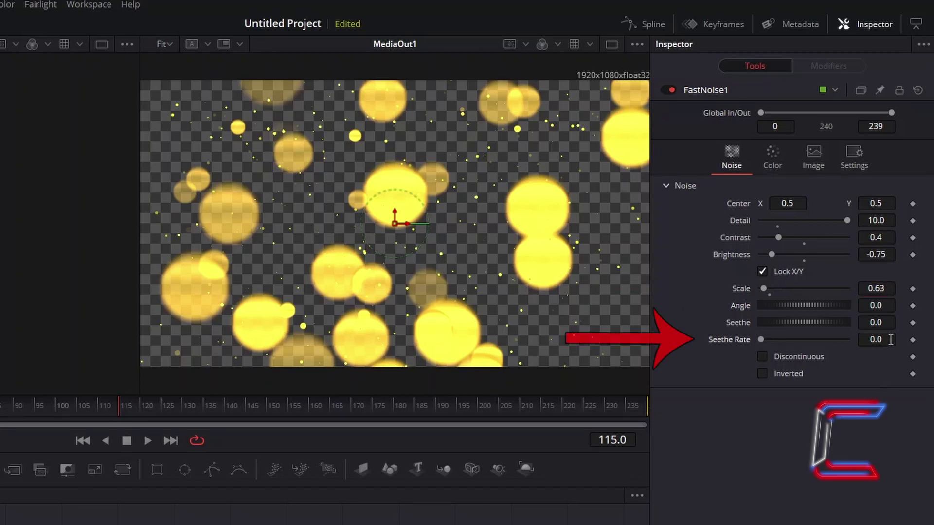
{"action": "type", "text": "0.025"}
{"action": "key", "text": "Tab"}
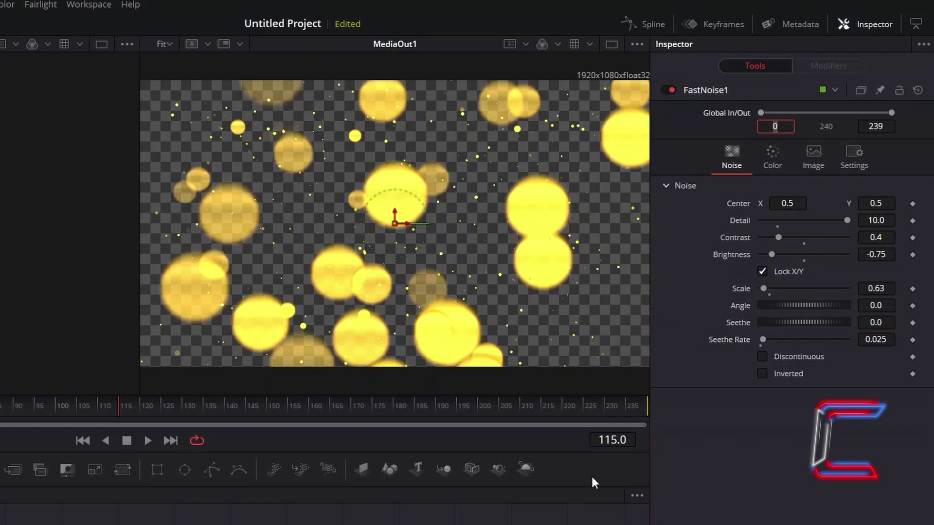
Switch FastNoise1's colour to Gradient and make the right-hand stop dark gold #8f490f.
{"action": "left_click", "coordinate": [784, 165]}
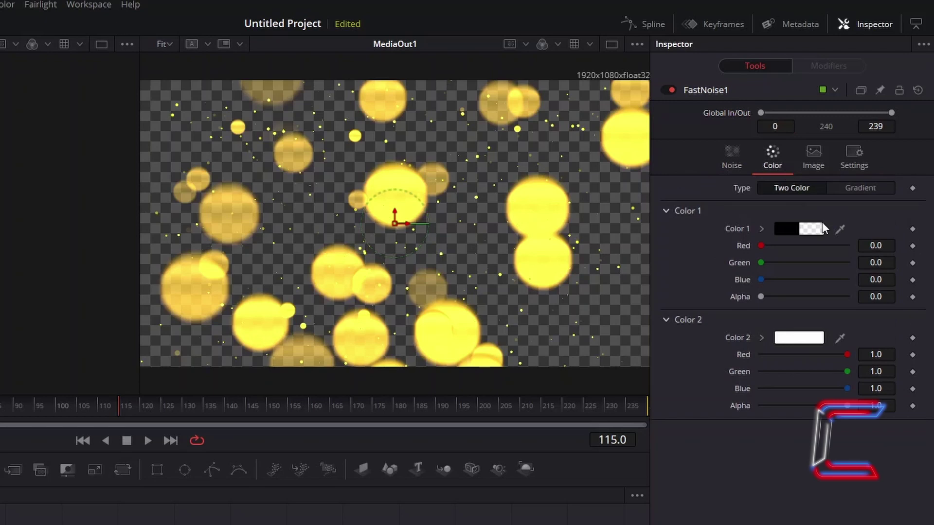
{"action": "left_click", "coordinate": [836, 190]}
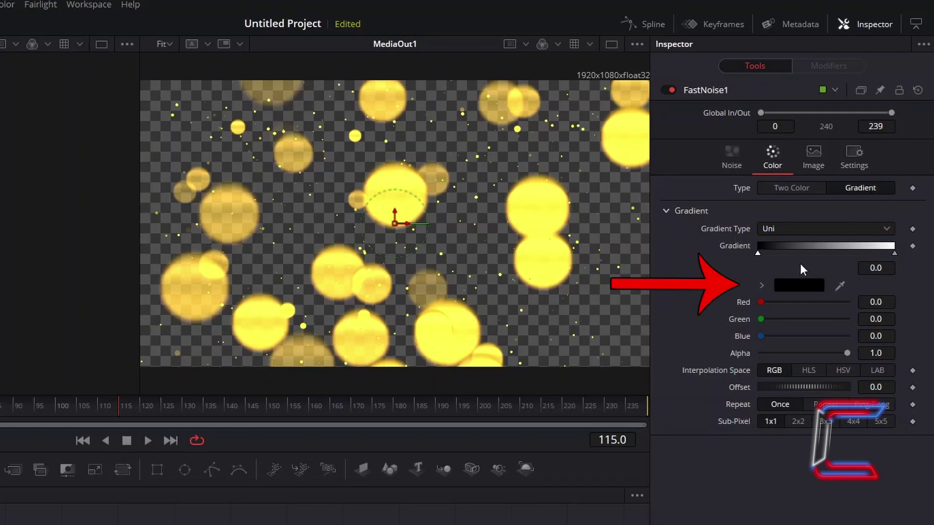
{"action": "left_click", "coordinate": [895, 253]}
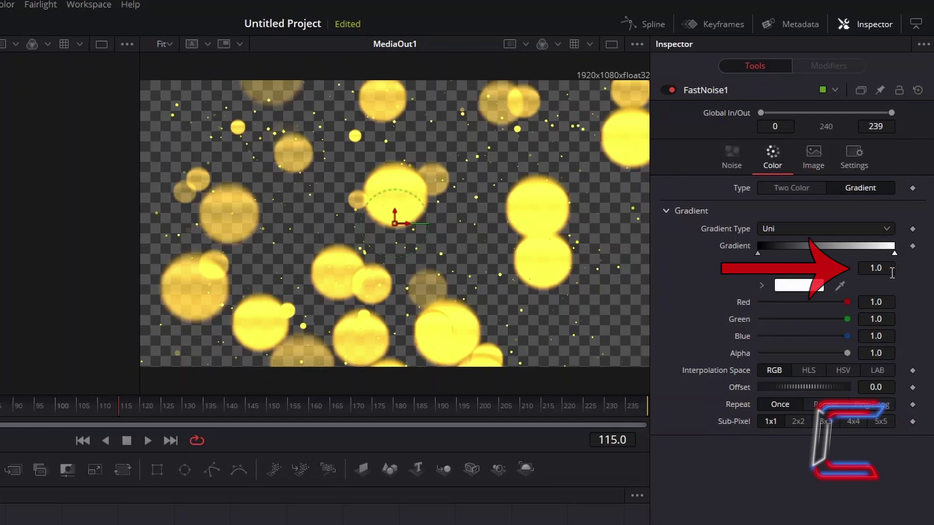
{"action": "left_click", "coordinate": [798, 286]}
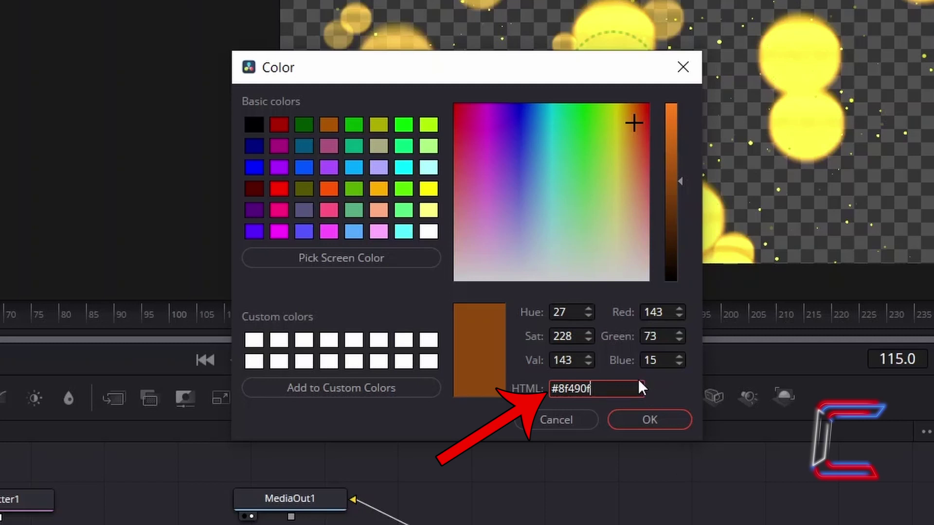
{"action": "left_click", "coordinate": [671, 428]}
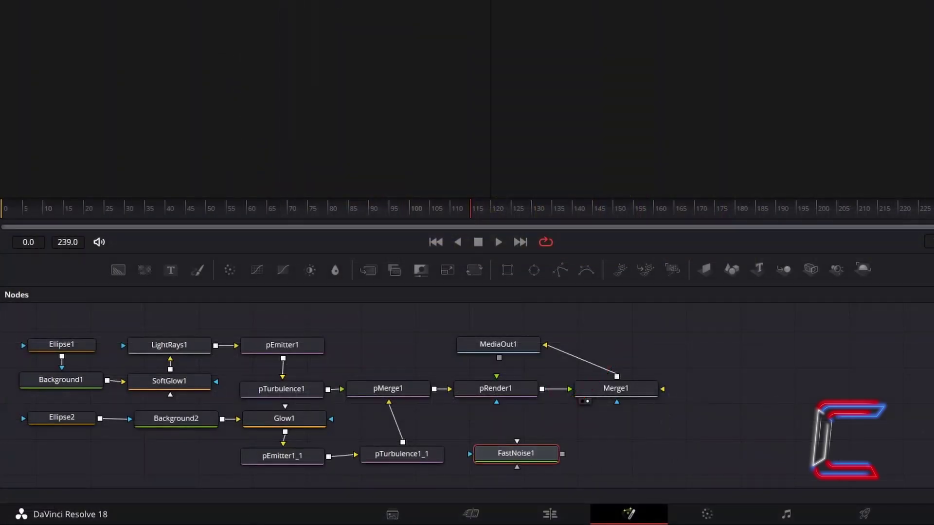
Add a Soft Glow after FastNoise1 with Threshold 0.05 and Gain lowered to 0.5.
{"action": "key", "text": "shift+space"}
{"action": "type", "text": "Soft Glow"}
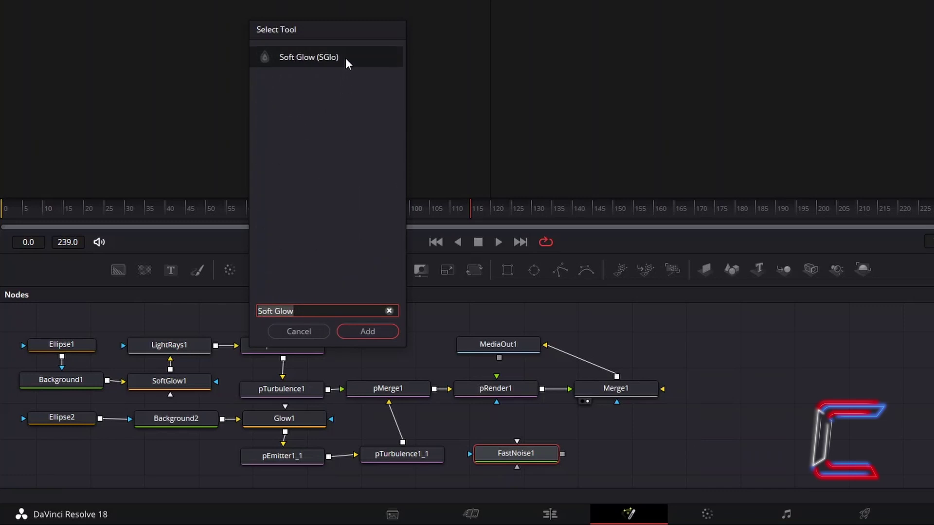
{"action": "left_click", "coordinate": [386, 334]}
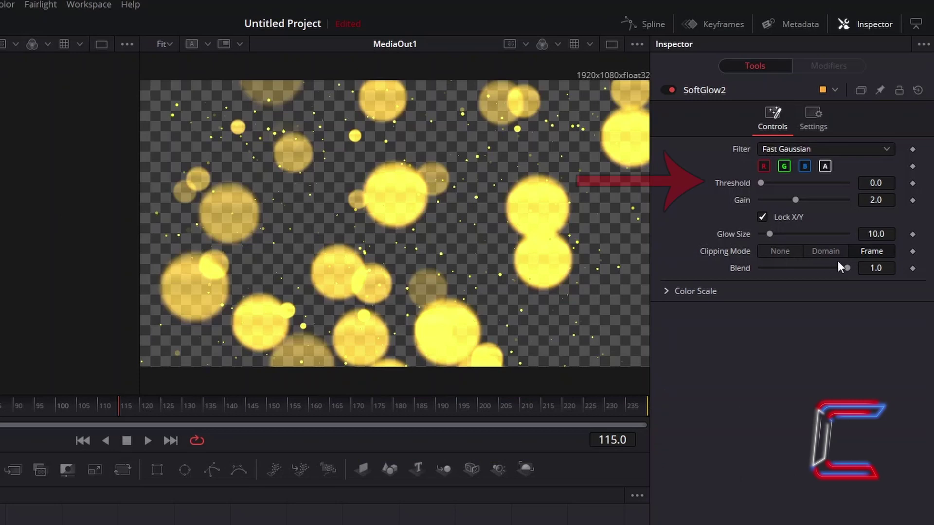
{"action": "left_click", "coordinate": [876, 183]}
{"action": "type", "text": "0.05"}
{"action": "key", "text": "Tab"}
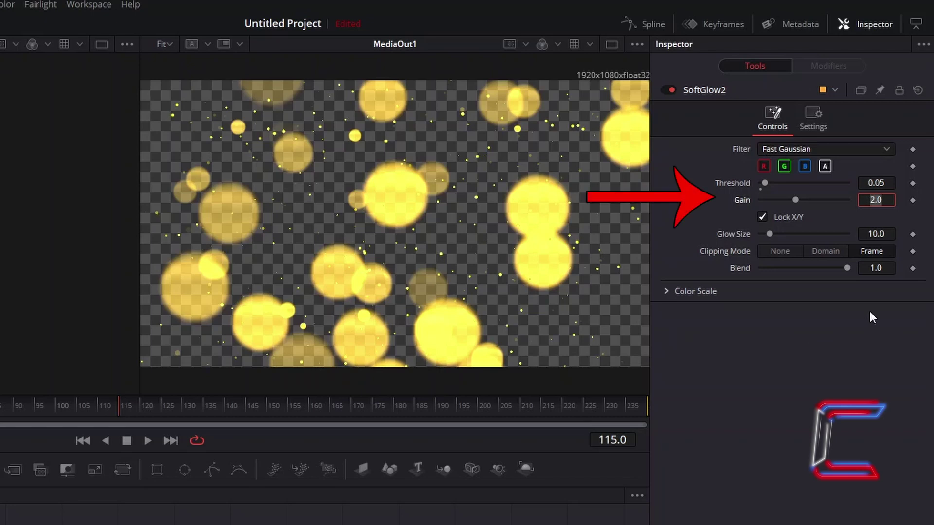
{"action": "type", "text": "0.5"}
{"action": "key", "text": "Tab"}
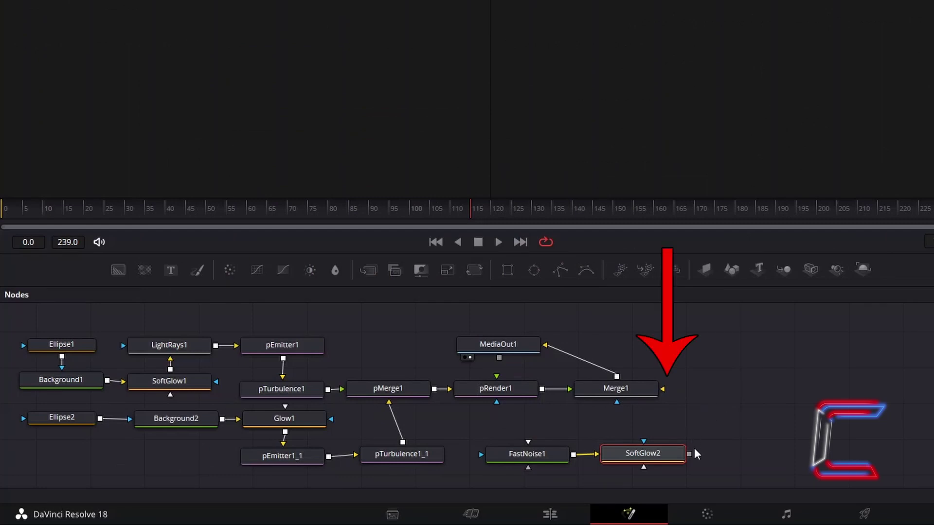
Connect SoftGlow2's output into Merge1's background input.
{"action": "left_click_drag", "start_coordinate": [690, 453], "coordinate": [665, 387]}
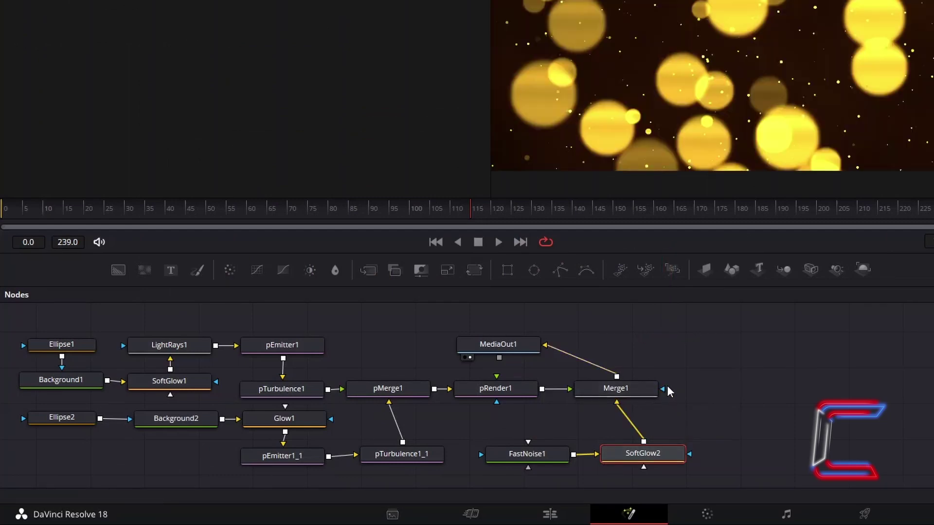